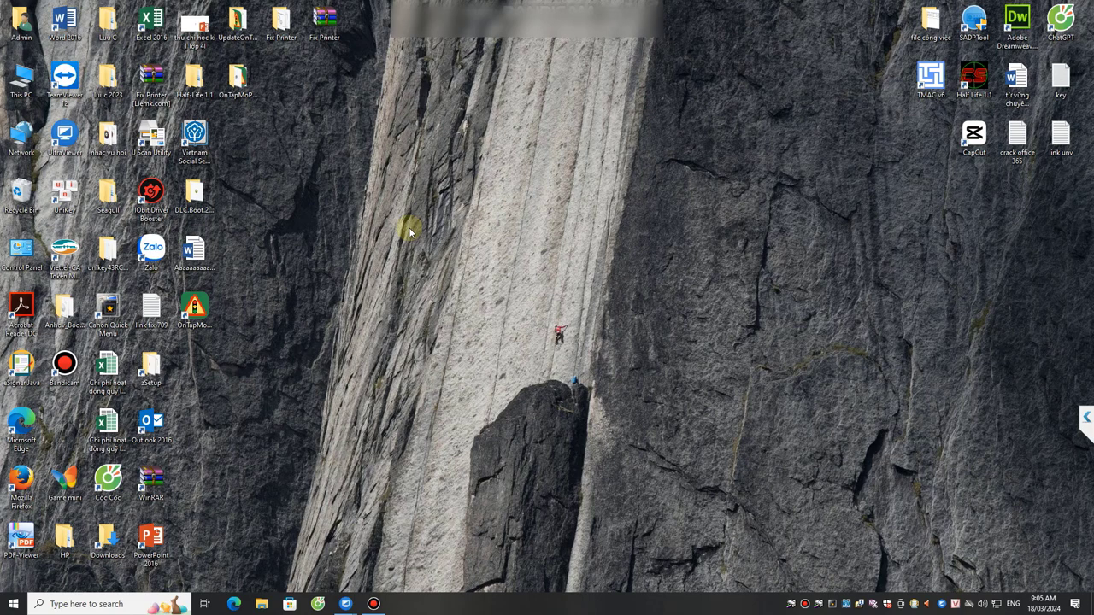
Open the network share of the print server at \\192.168.1.9.
{"action": "key", "text": "super+r"}
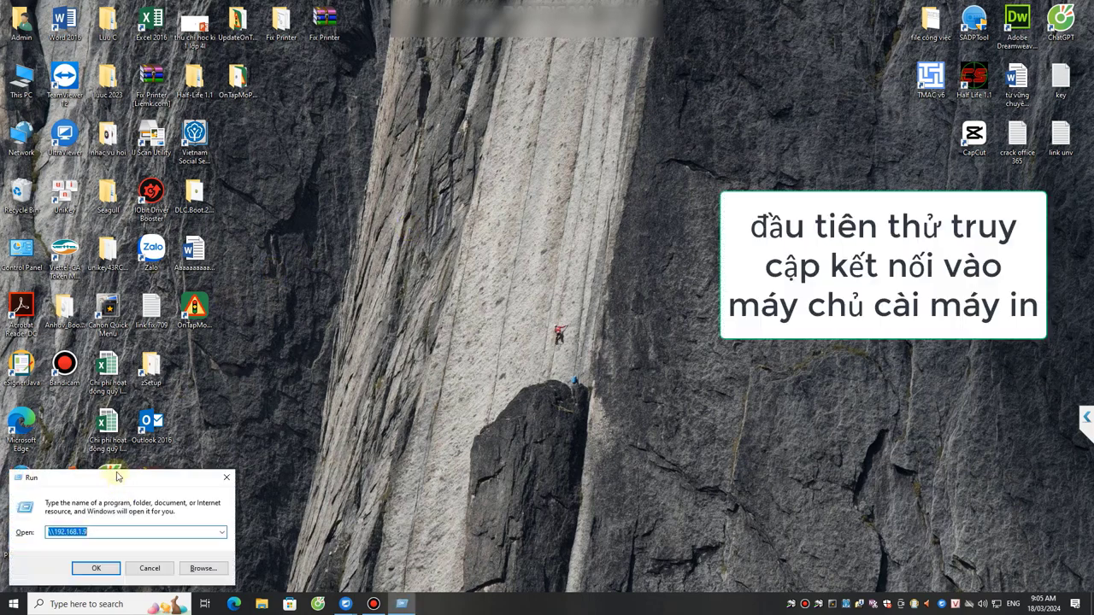
{"action": "left_click", "coordinate": [106, 570]}
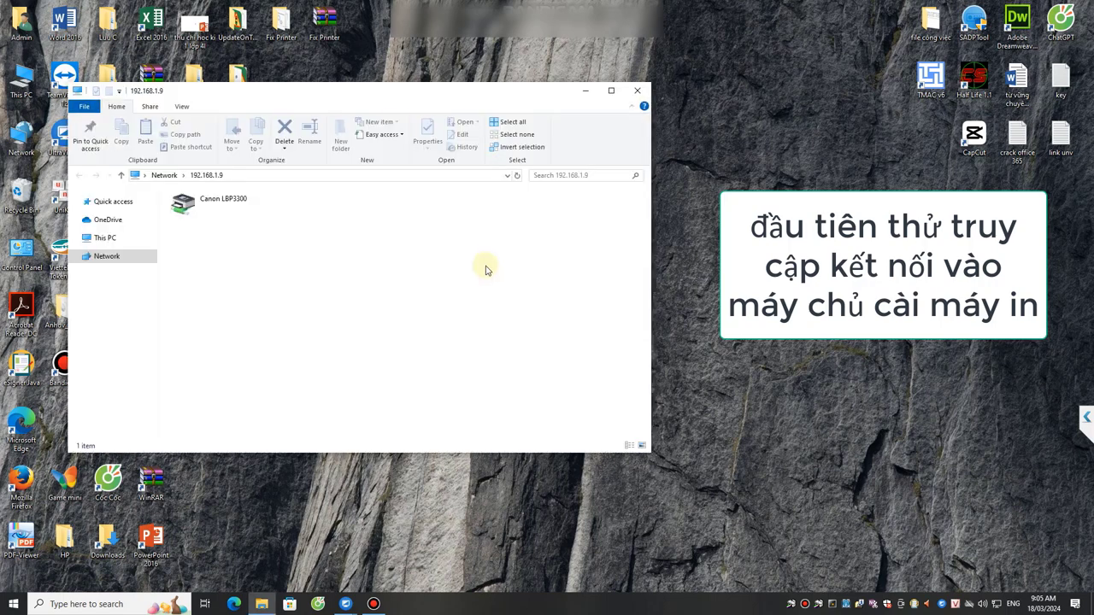
{"action": "left_click_drag", "start_coordinate": [409, 91], "coordinate": [571, 103]}
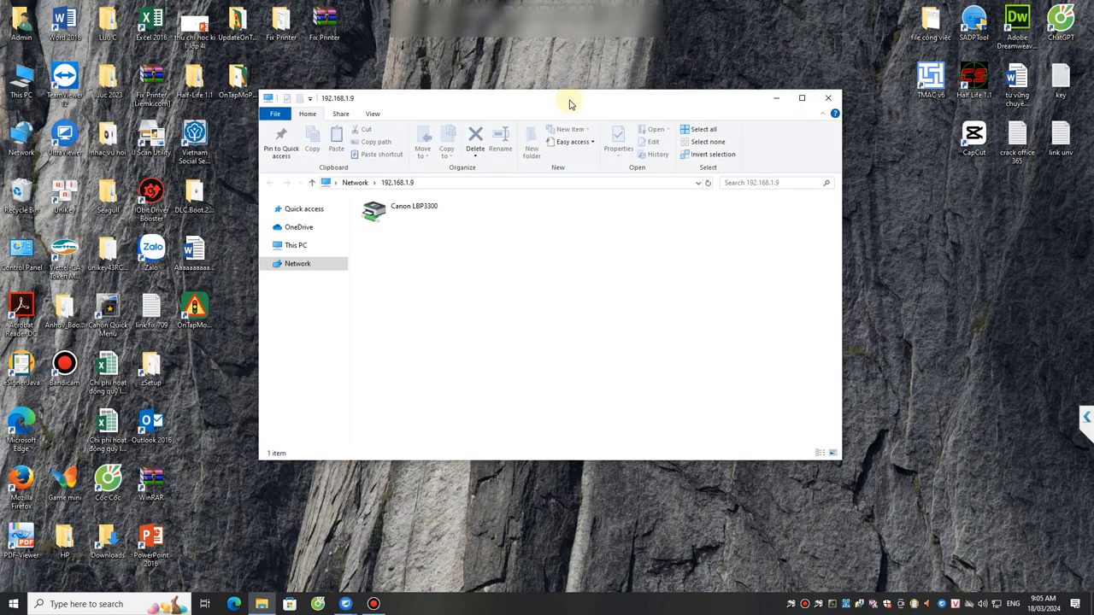
Try to connect to the shared Canon LBP3300 printer, view the error details and dismiss the message.
{"action": "double_click", "coordinate": [421, 219]}
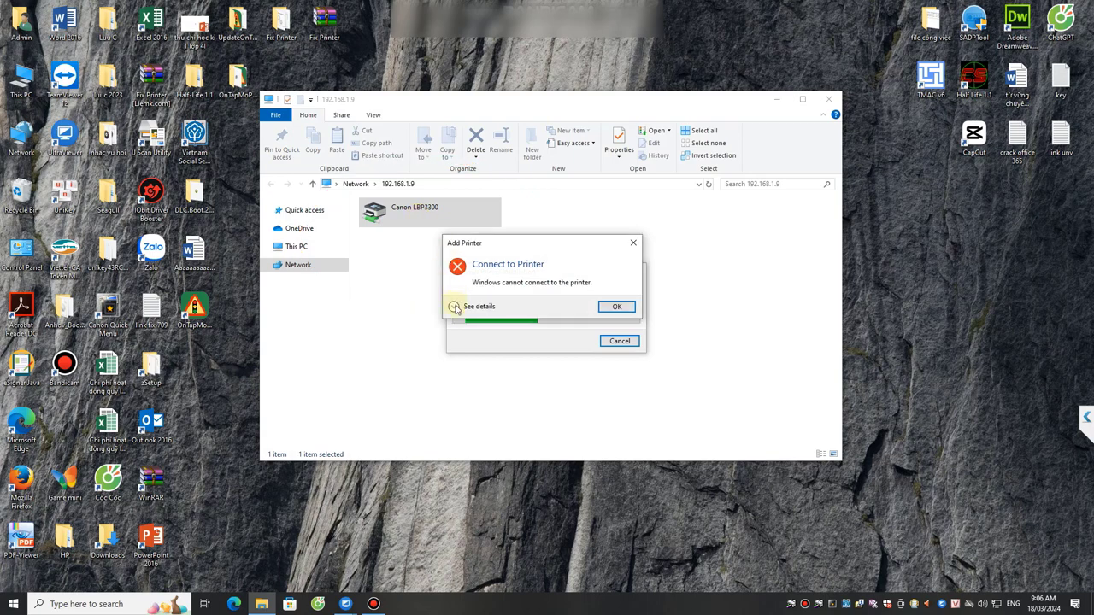
{"action": "left_click", "coordinate": [455, 307]}
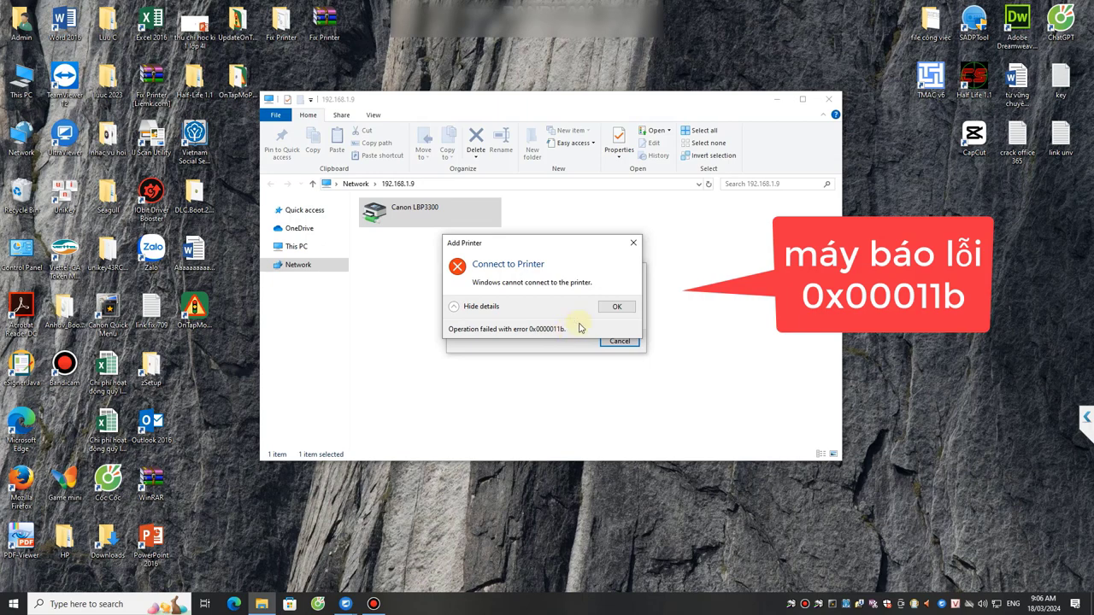
{"action": "left_click", "coordinate": [615, 308]}
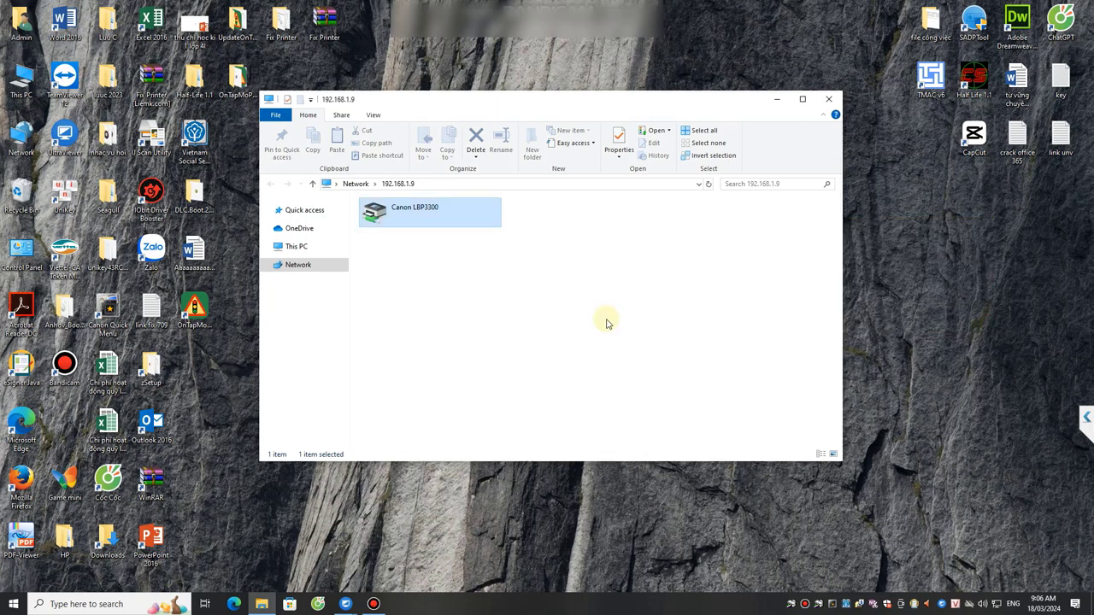
{"action": "left_click", "coordinate": [608, 322]}
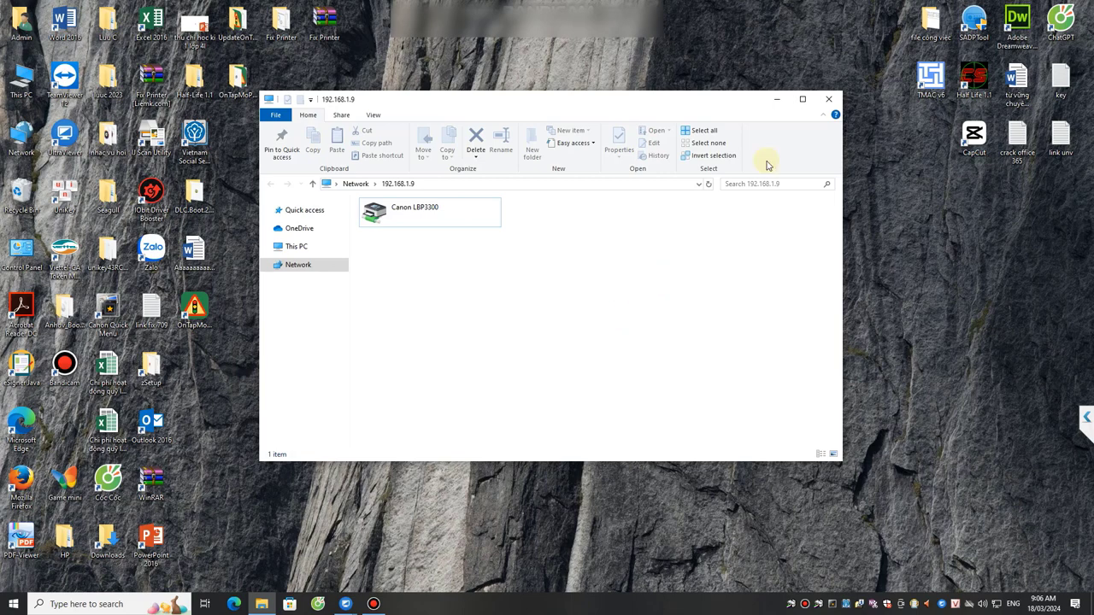
Switch to UltraViewer and send the Fix Printer RAR archive from the local Desktop to the remote computer.
{"action": "left_click", "coordinate": [347, 604]}
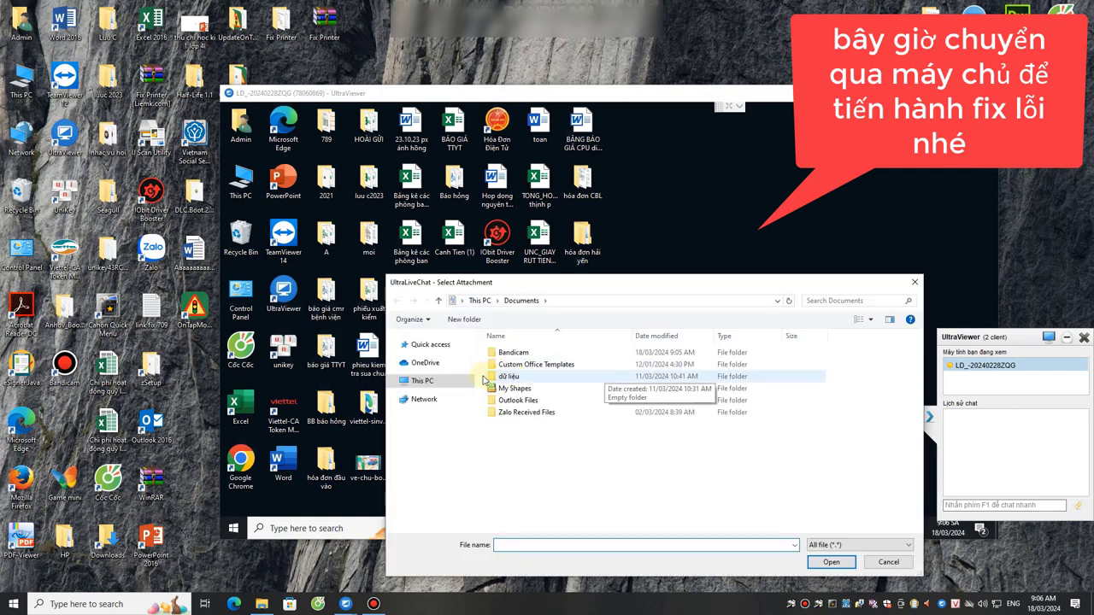
{"action": "left_click", "coordinate": [479, 300]}
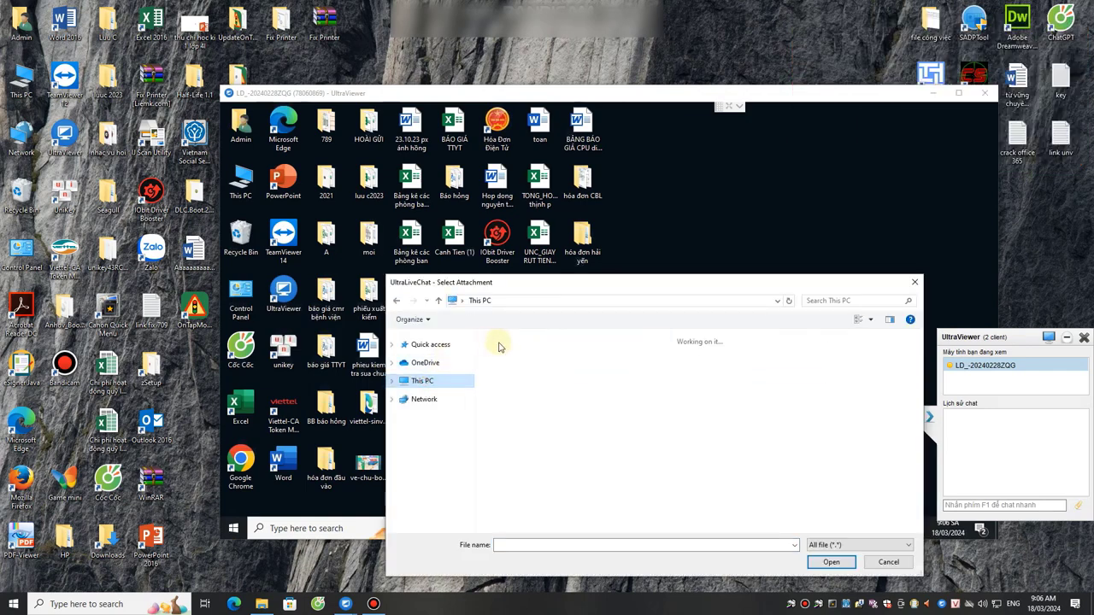
{"action": "double_click", "coordinate": [684, 363]}
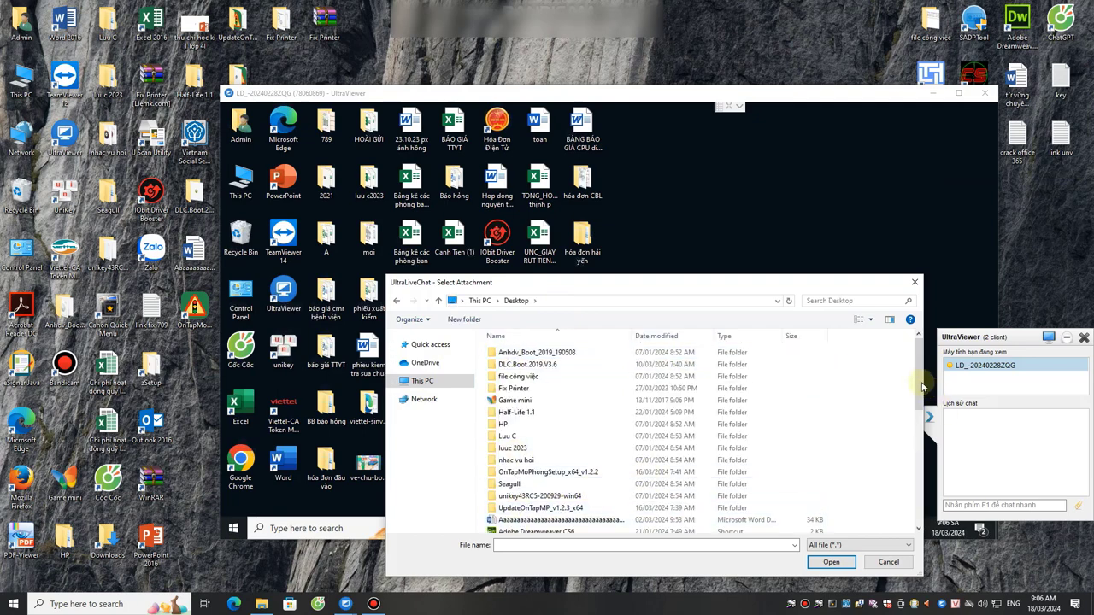
{"action": "left_click", "coordinate": [516, 390]}
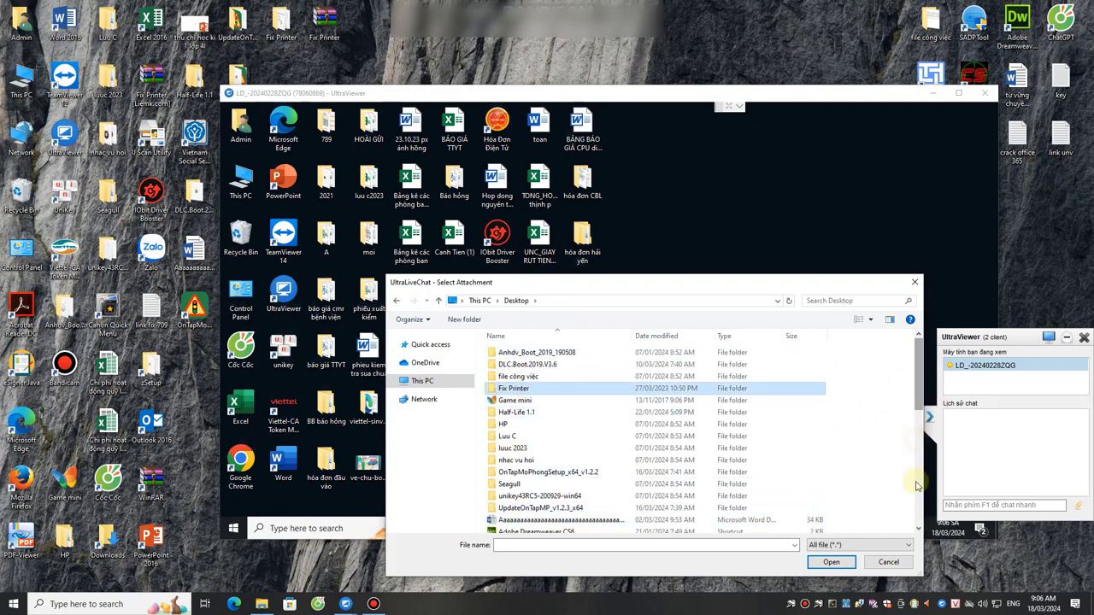
{"action": "scroll", "coordinate": [915, 479], "scroll_direction": "down", "scroll_amount": 9}
{"action": "left_click", "coordinate": [518, 391]}
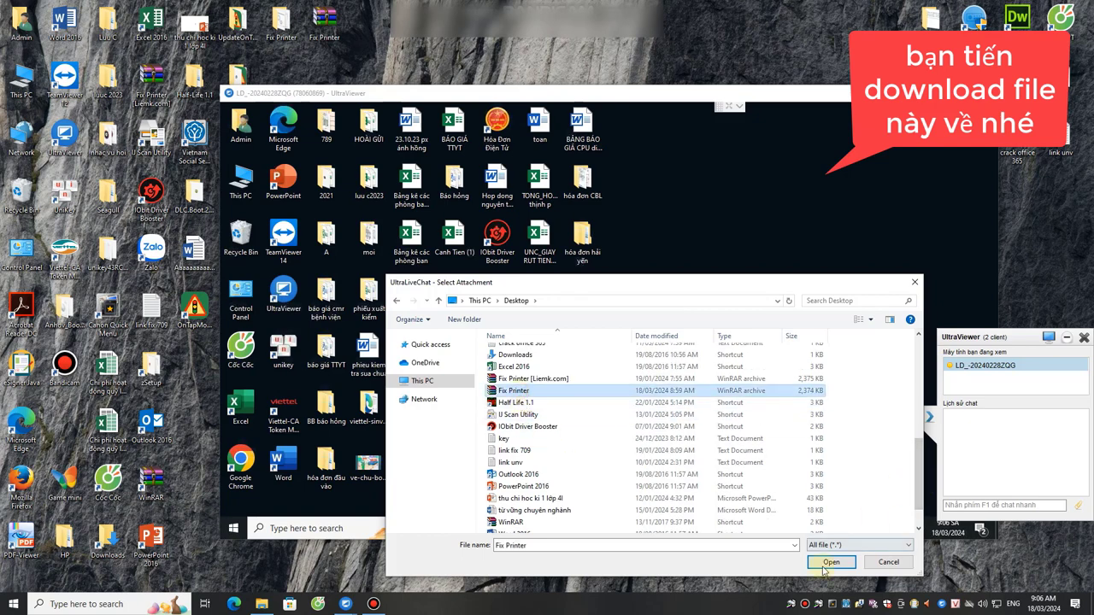
{"action": "key", "text": "Return"}
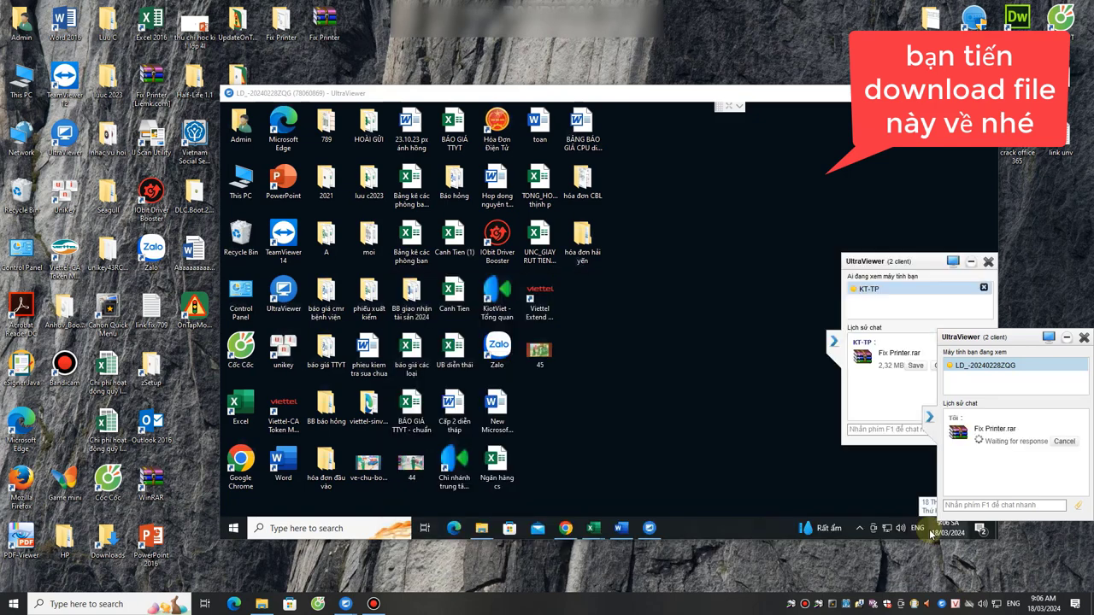
Save the received Fix Printer.rar in the remote computer's Documents folder and extract it to a Fix Printer subfolder.
{"action": "left_click", "coordinate": [912, 368]}
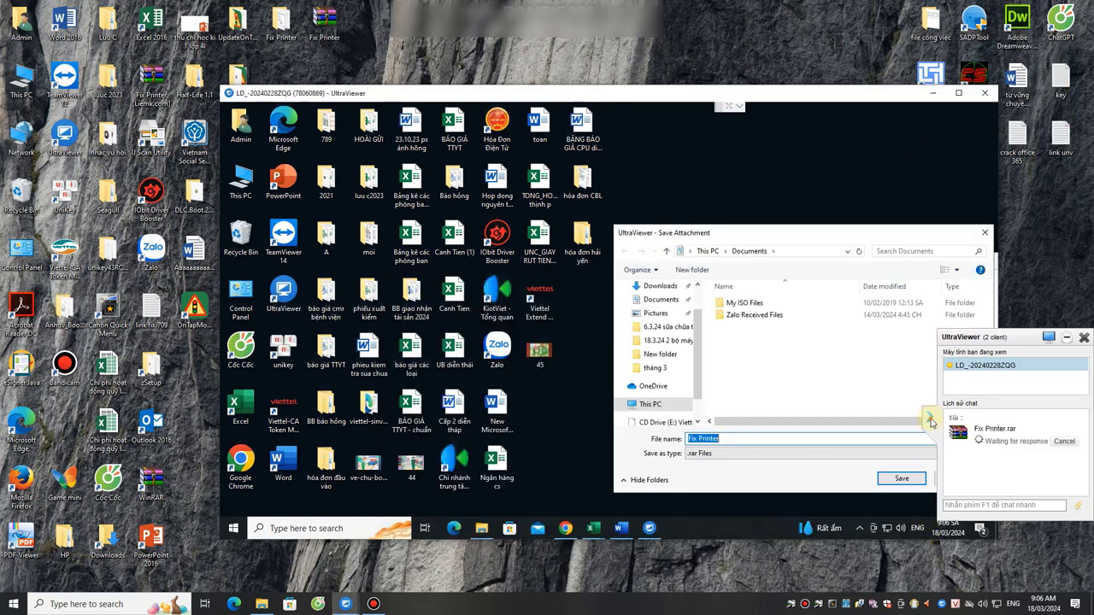
{"action": "left_click", "coordinate": [901, 478]}
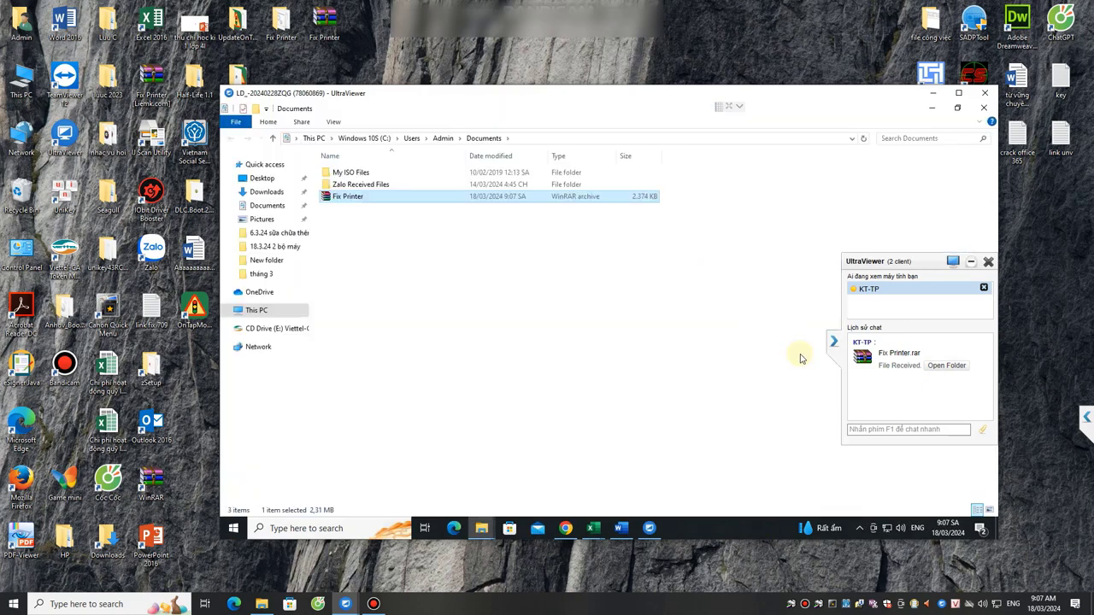
{"action": "right_click", "coordinate": [367, 196]}
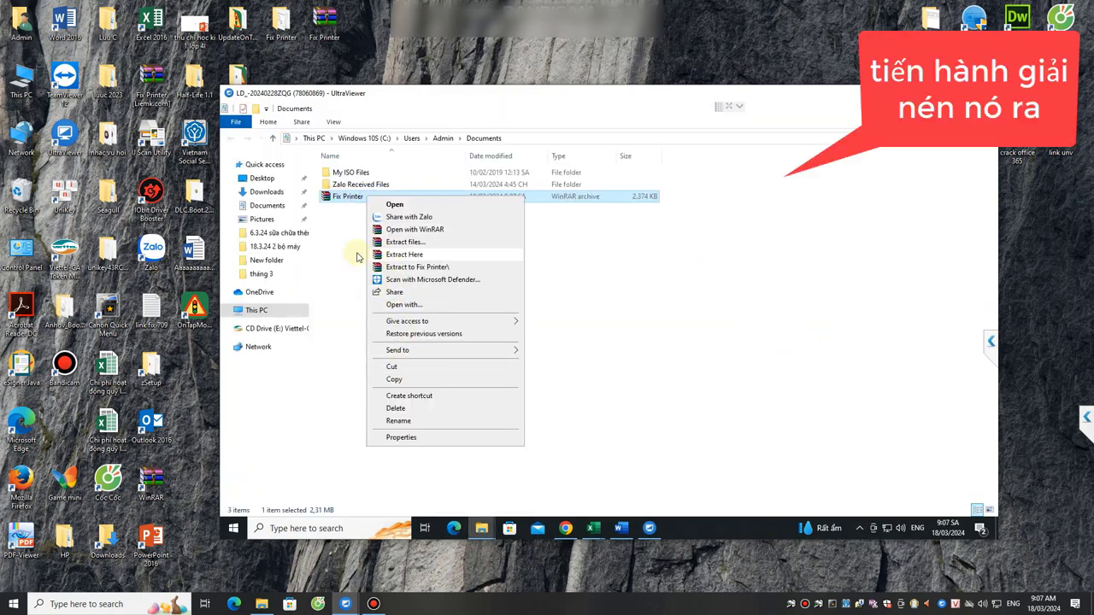
{"action": "left_click", "coordinate": [405, 242]}
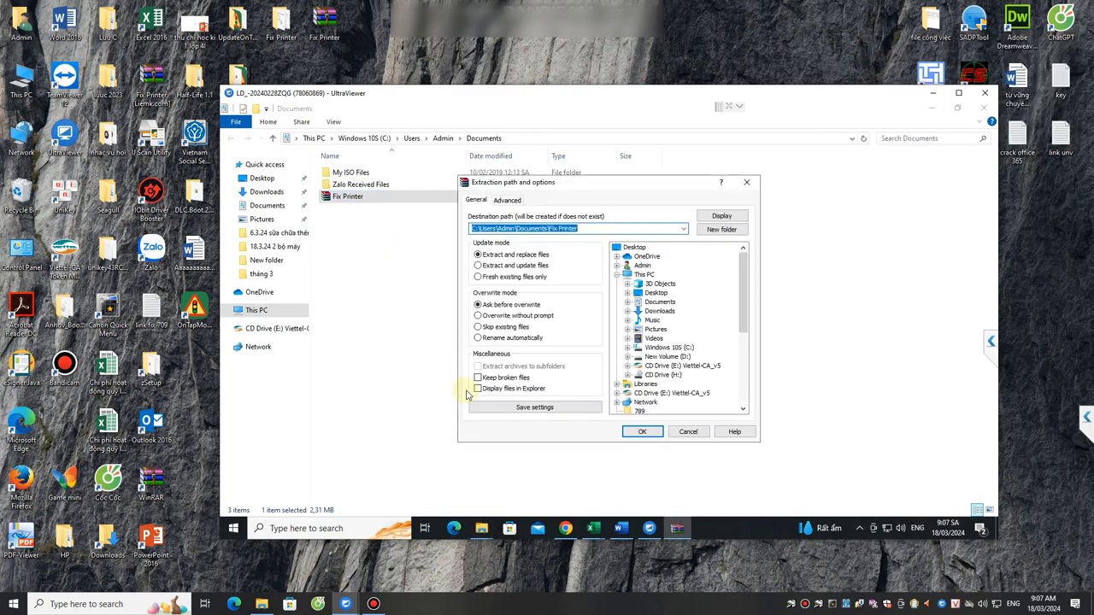
{"action": "left_click", "coordinate": [643, 432]}
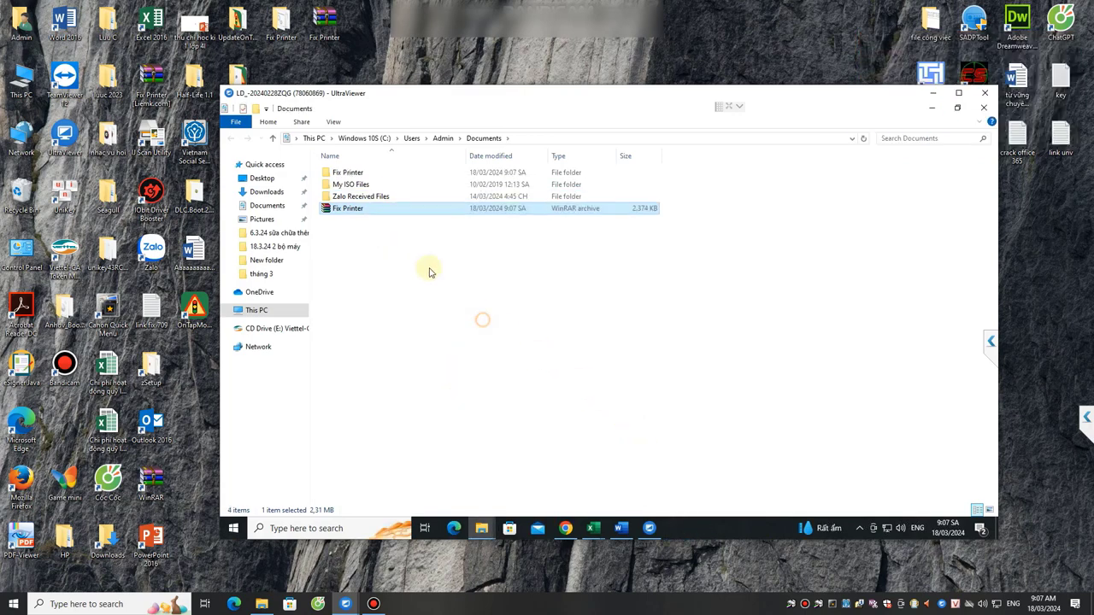
Open the Huong Dan text file in the inner Fix Printer folder to read the repair instructions.
{"action": "double_click", "coordinate": [357, 174]}
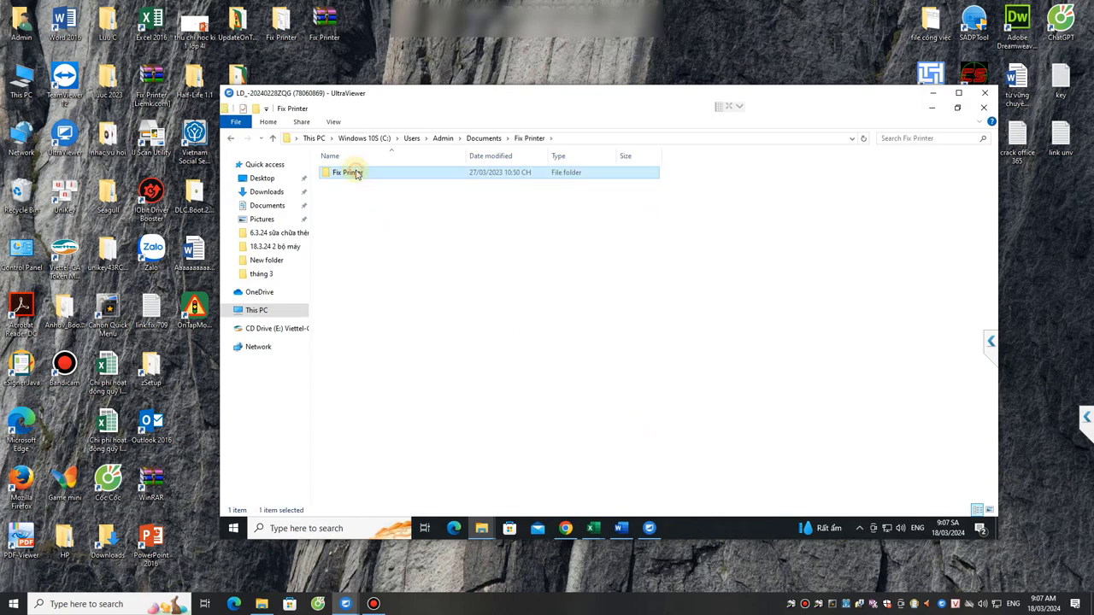
{"action": "double_click", "coordinate": [353, 171]}
{"action": "double_click", "coordinate": [349, 196]}
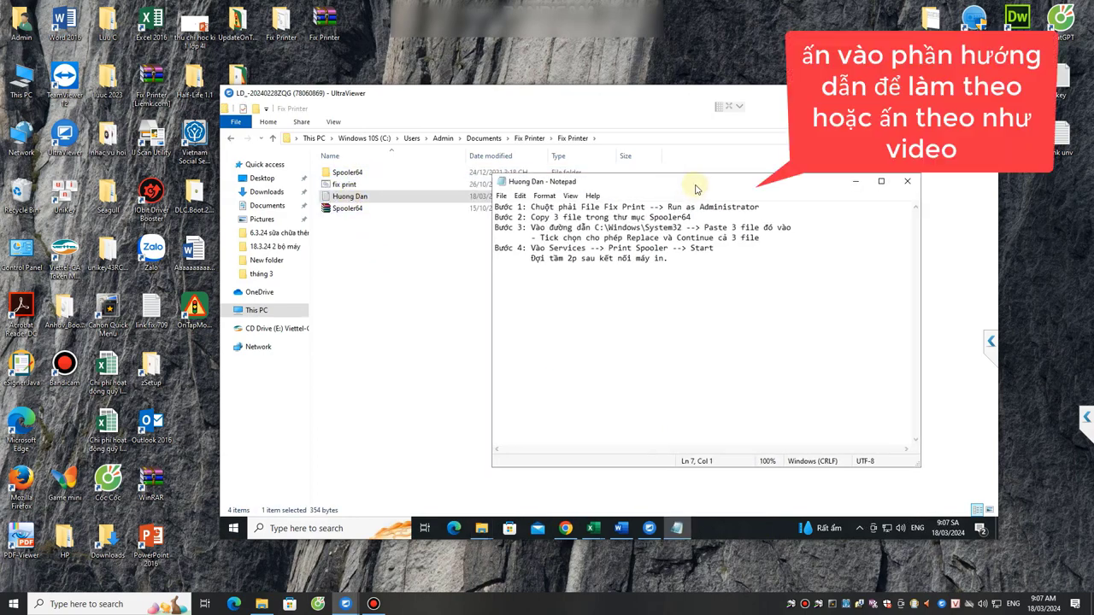
{"action": "left_click_drag", "start_coordinate": [693, 189], "coordinate": [684, 193]}
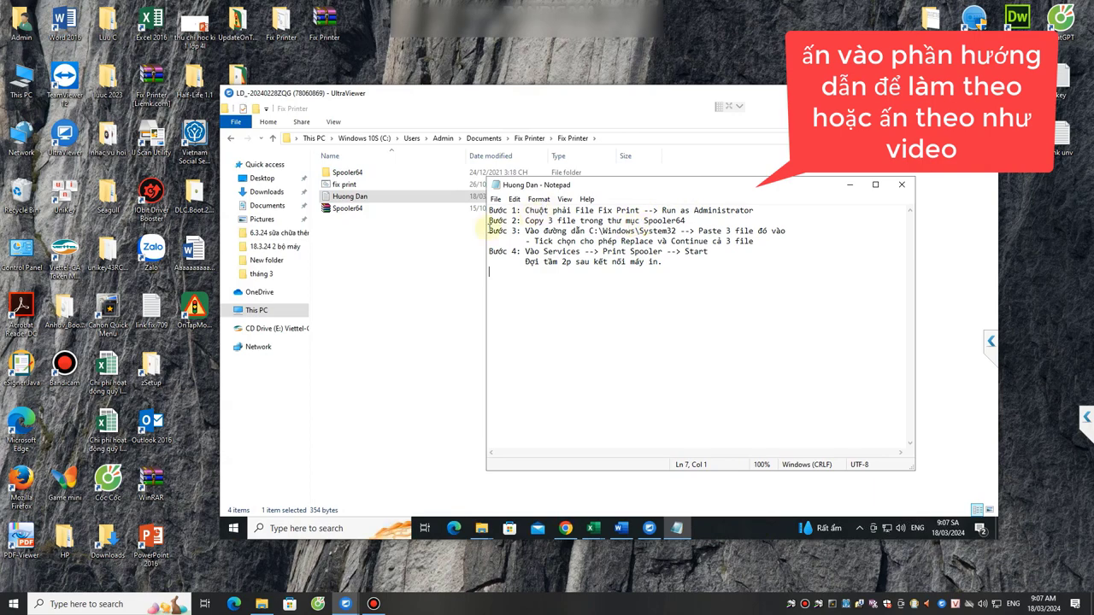
Run the fix print command script as administrator on the remote computer.
{"action": "left_click", "coordinate": [344, 185]}
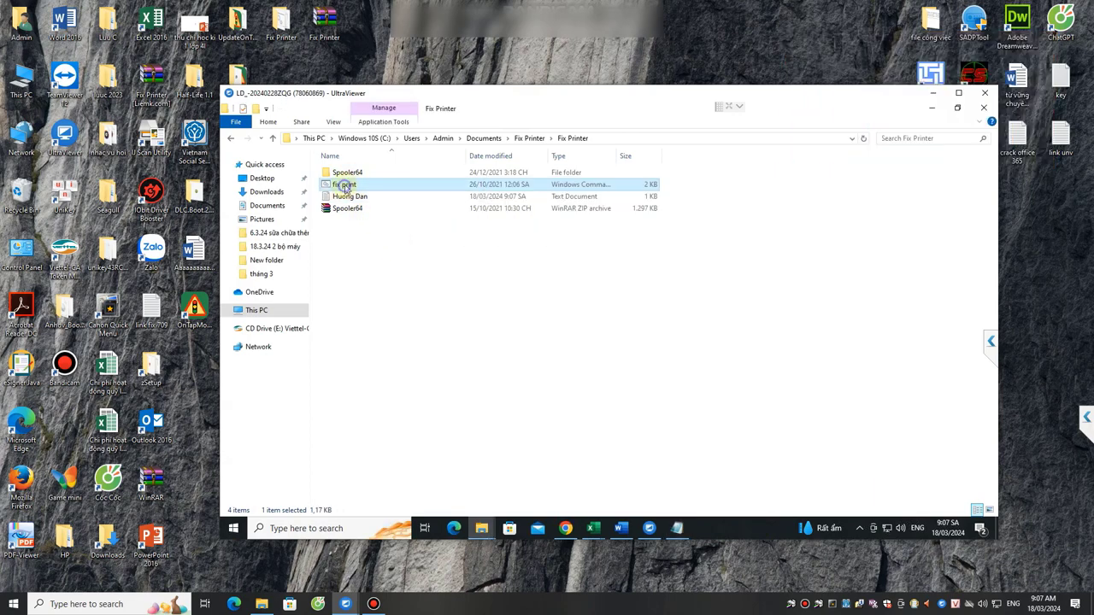
{"action": "right_click", "coordinate": [344, 185]}
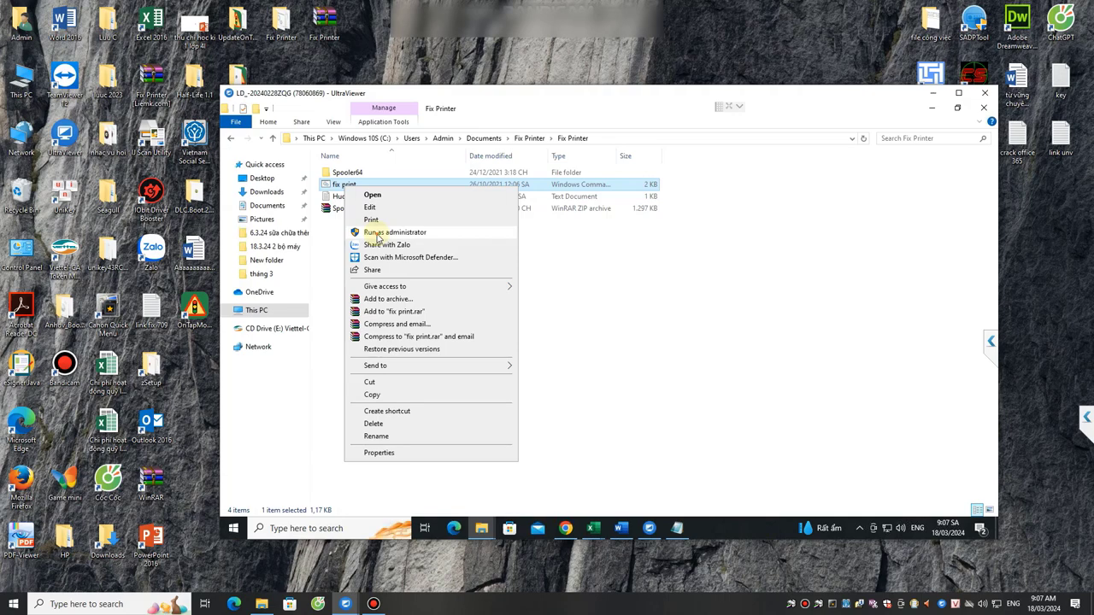
{"action": "left_click", "coordinate": [395, 232]}
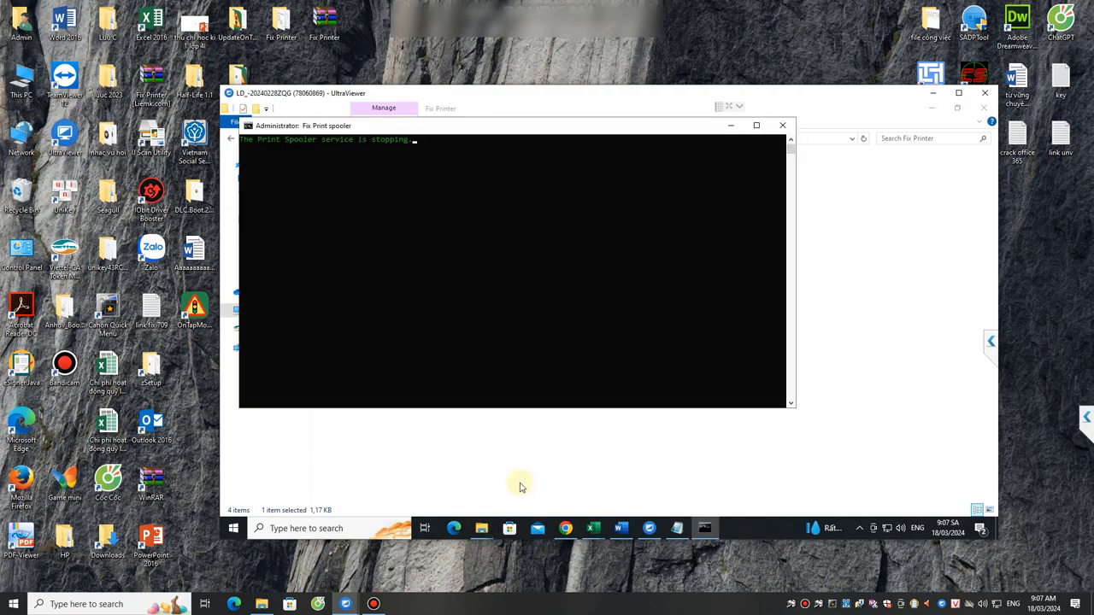
Check the Huong Dan notes and copy localspl.dll, spoolsv and win32spl.dll from the Spooler64 folder.
{"action": "left_click", "coordinate": [676, 528]}
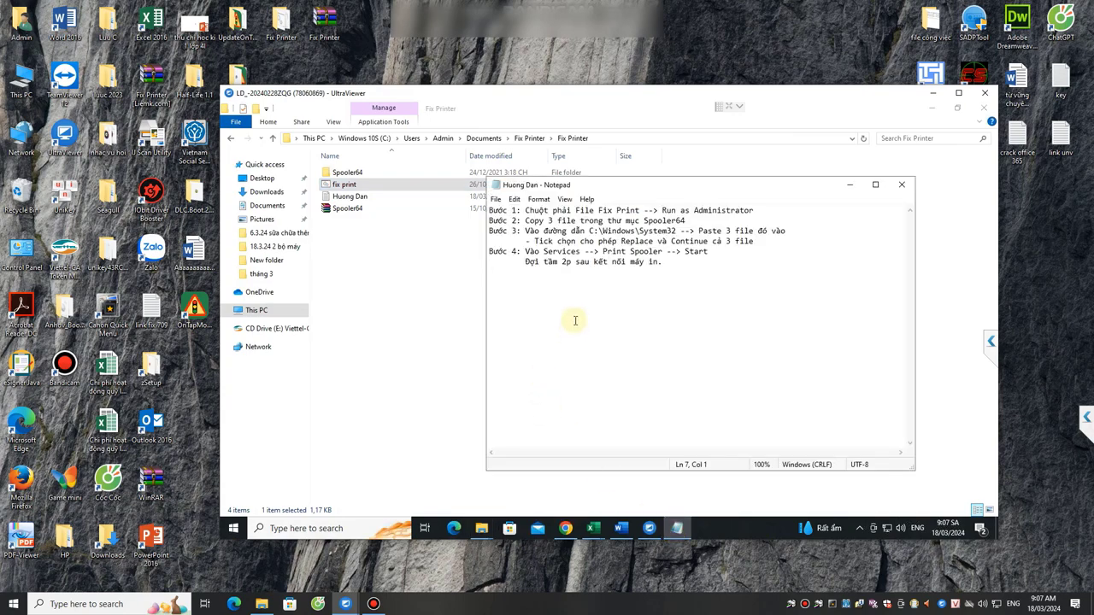
{"action": "double_click", "coordinate": [359, 172]}
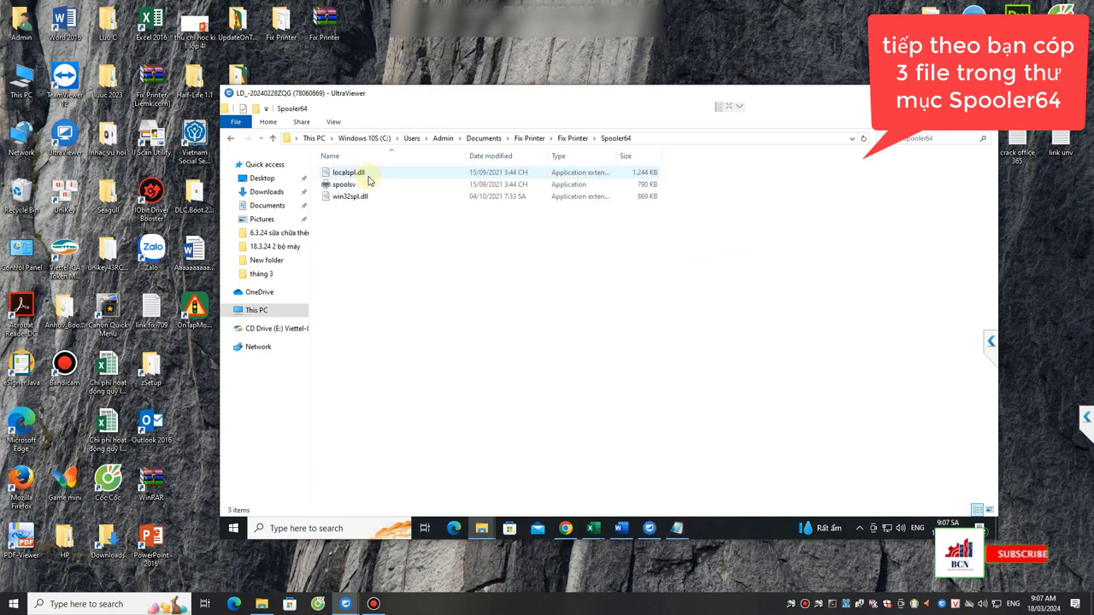
{"action": "left_click_drag", "start_coordinate": [358, 229], "coordinate": [398, 174]}
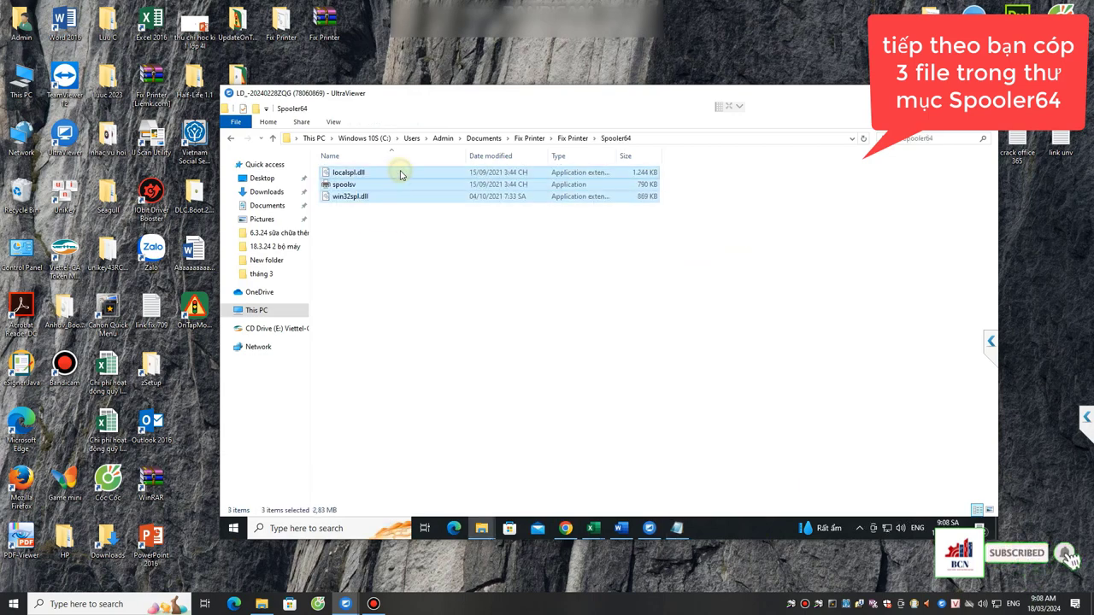
{"action": "right_click", "coordinate": [399, 173]}
{"action": "left_click", "coordinate": [427, 317]}
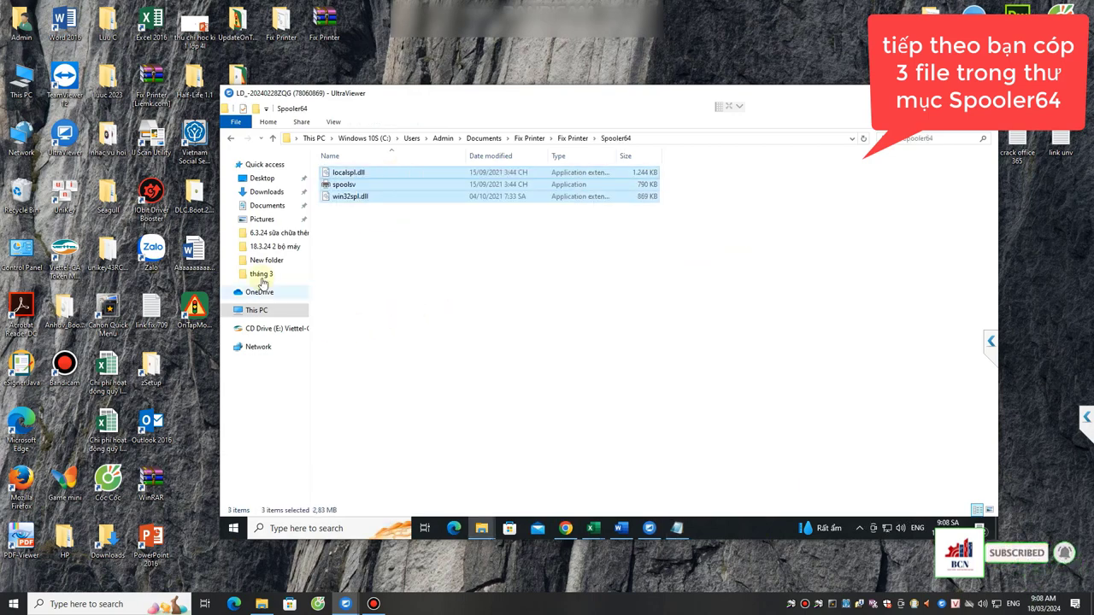
Read step 3 of the Huong Dan notes for where to paste the three spooler files.
{"action": "left_click", "coordinate": [688, 533]}
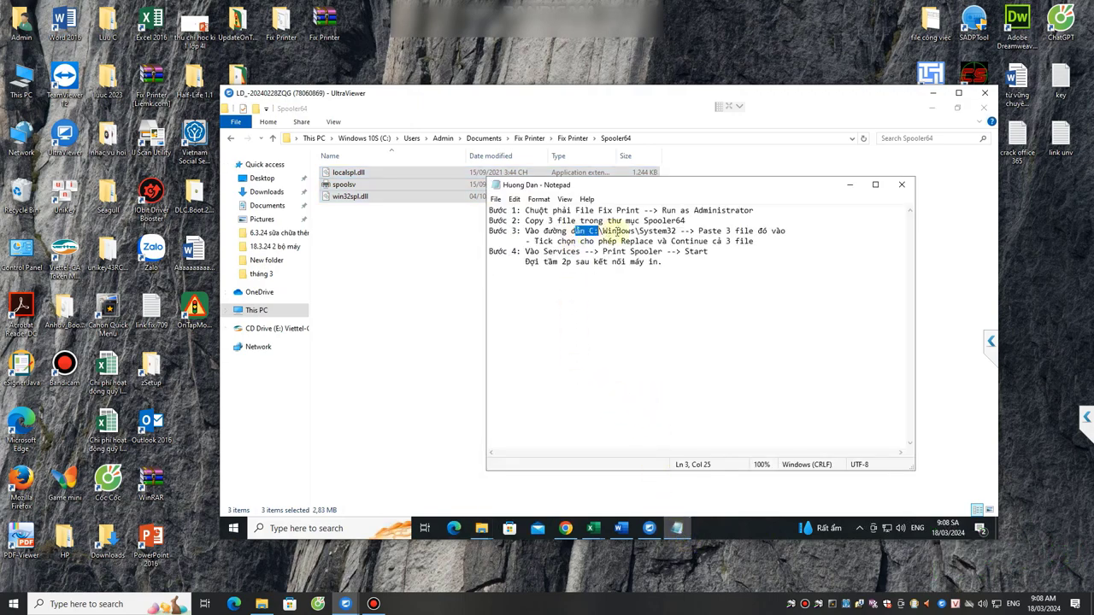
{"action": "left_click_drag", "start_coordinate": [609, 231], "coordinate": [754, 242]}
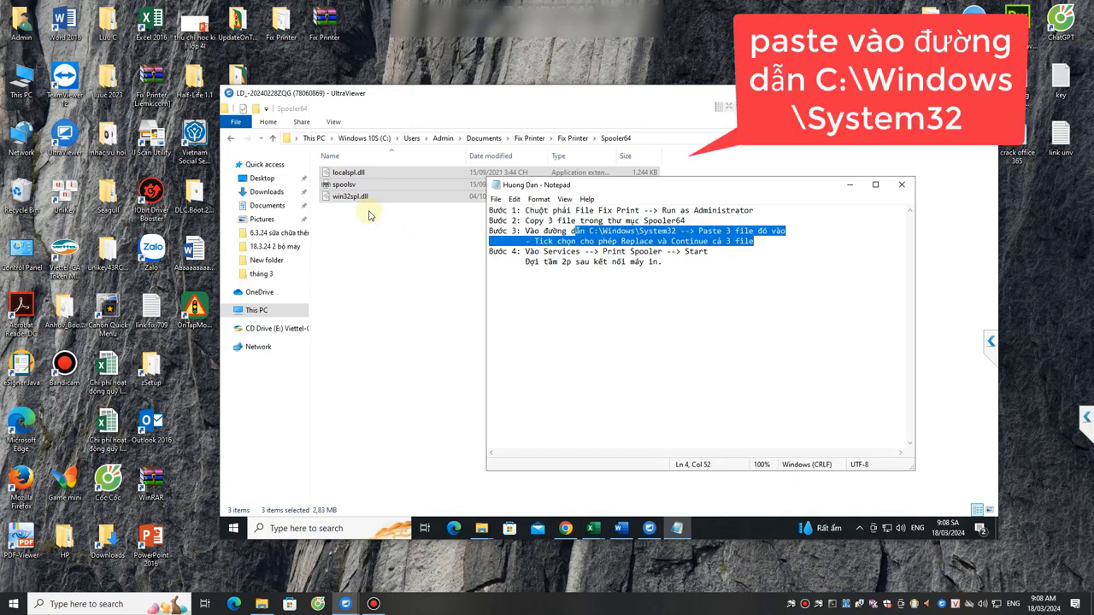
{"action": "left_click", "coordinate": [370, 216]}
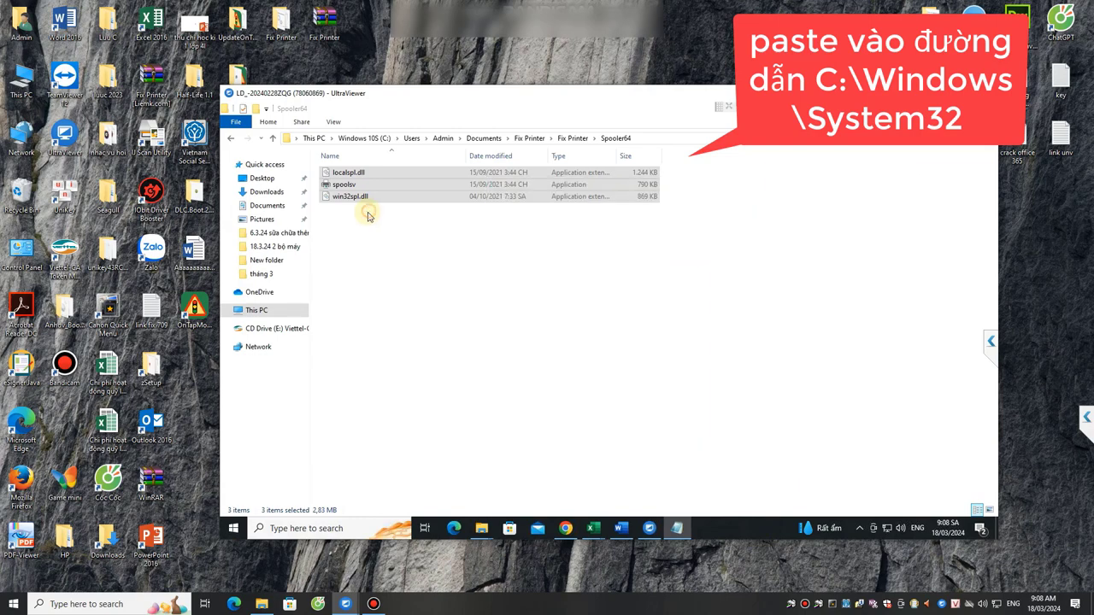
Open the C:\Windows\System32 folder on the remote computer.
{"action": "left_click", "coordinate": [258, 310]}
{"action": "left_click", "coordinate": [393, 273]}
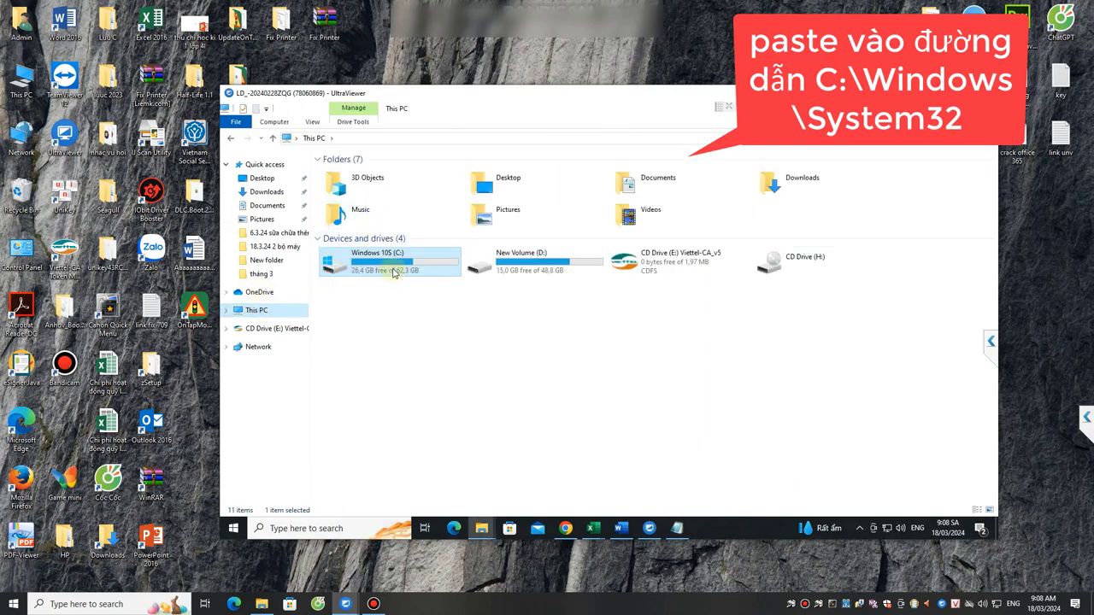
{"action": "double_click", "coordinate": [393, 271]}
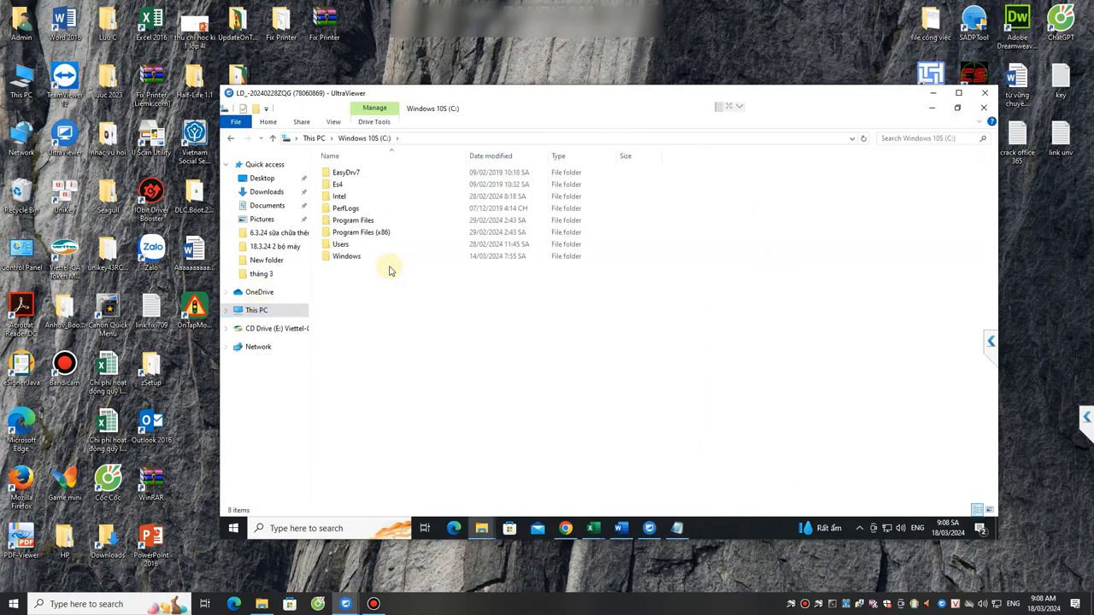
{"action": "double_click", "coordinate": [348, 255]}
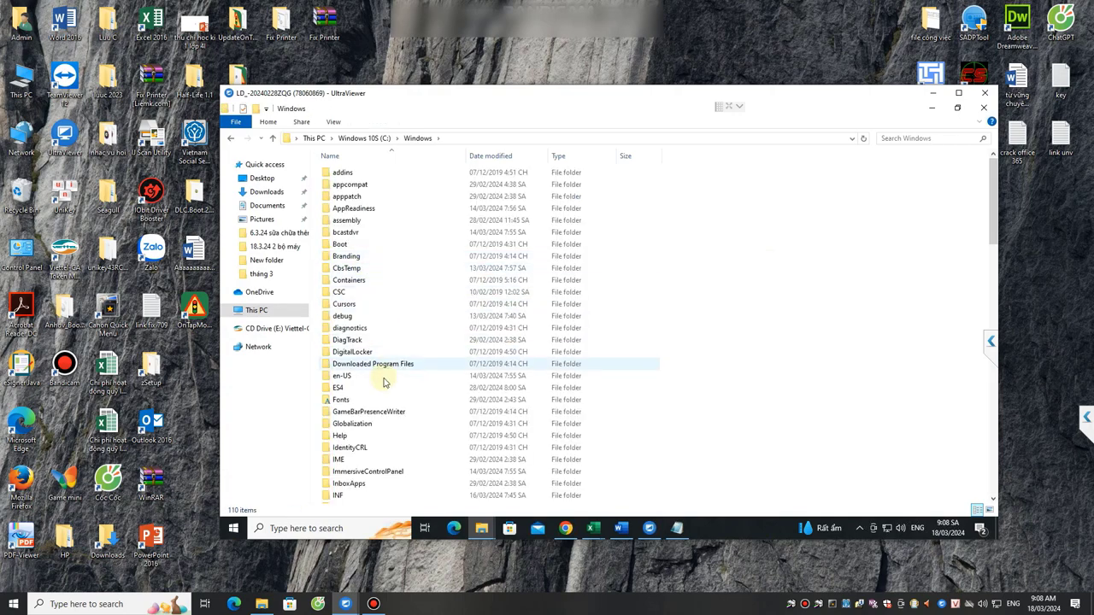
{"action": "scroll", "coordinate": [384, 393], "scroll_direction": "down", "scroll_amount": 2}
{"action": "scroll", "coordinate": [383, 400], "scroll_direction": "down", "scroll_amount": 5}
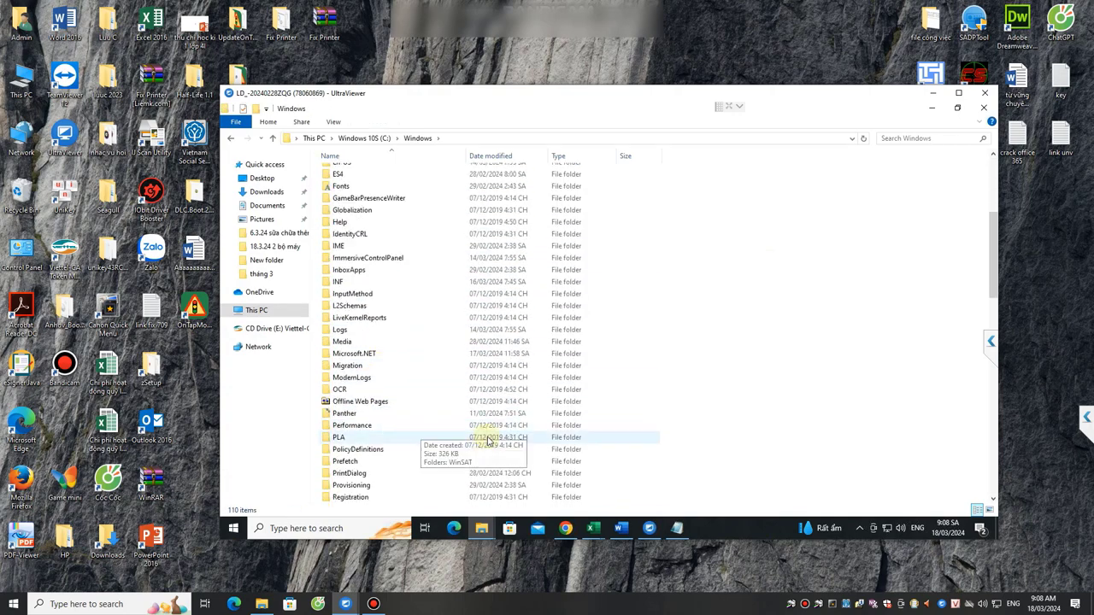
{"action": "scroll", "coordinate": [400, 469], "scroll_direction": "down", "scroll_amount": 3}
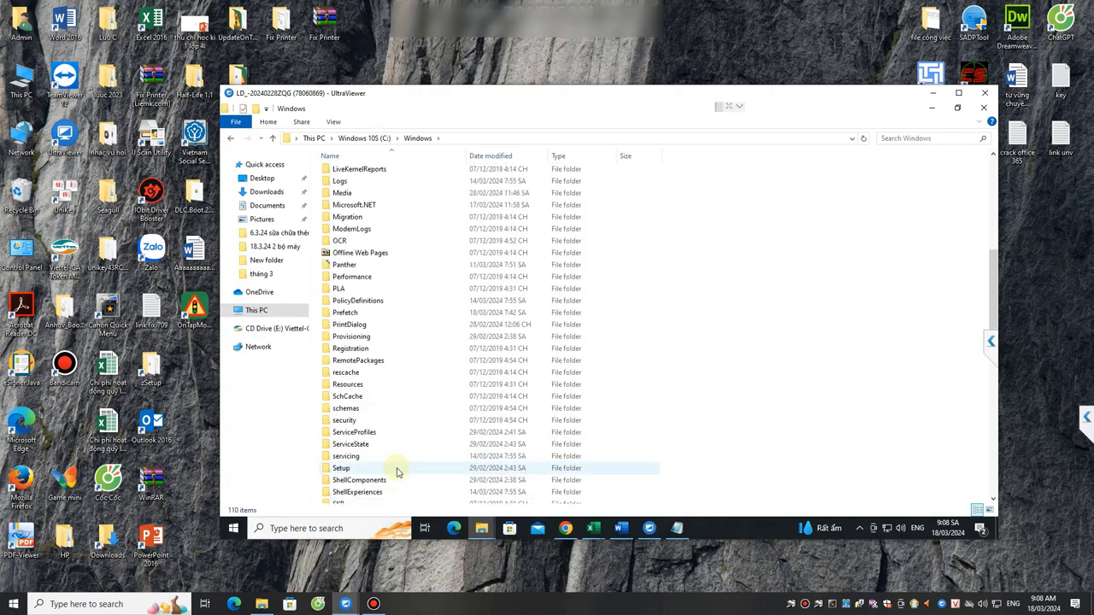
{"action": "scroll", "coordinate": [386, 477], "scroll_direction": "up", "scroll_amount": 12}
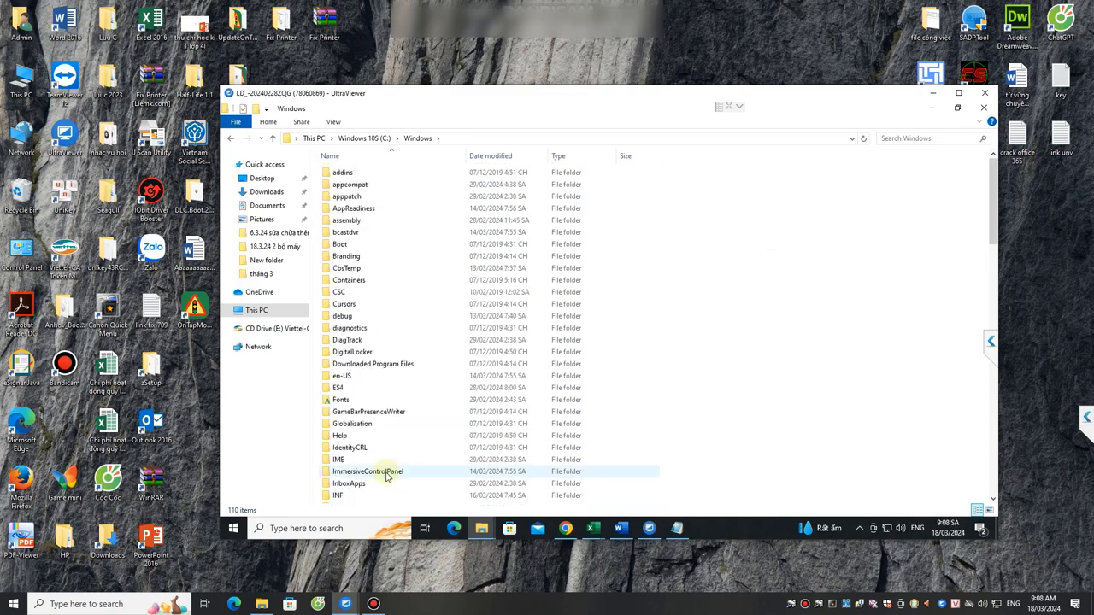
{"action": "scroll", "coordinate": [386, 476], "scroll_direction": "down", "scroll_amount": 7}
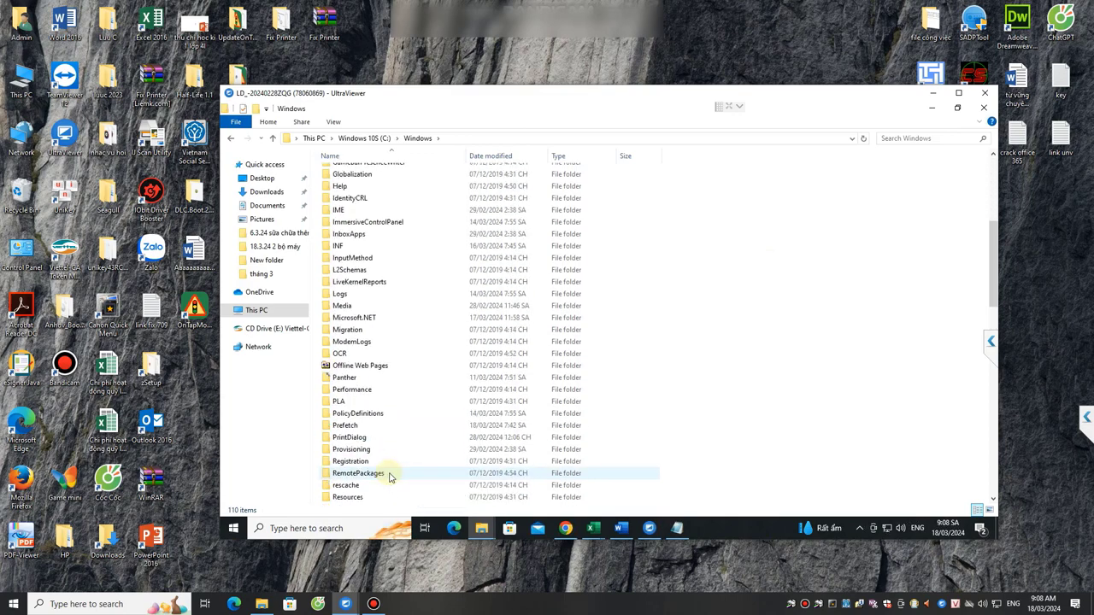
{"action": "scroll", "coordinate": [403, 466], "scroll_direction": "down", "scroll_amount": 4}
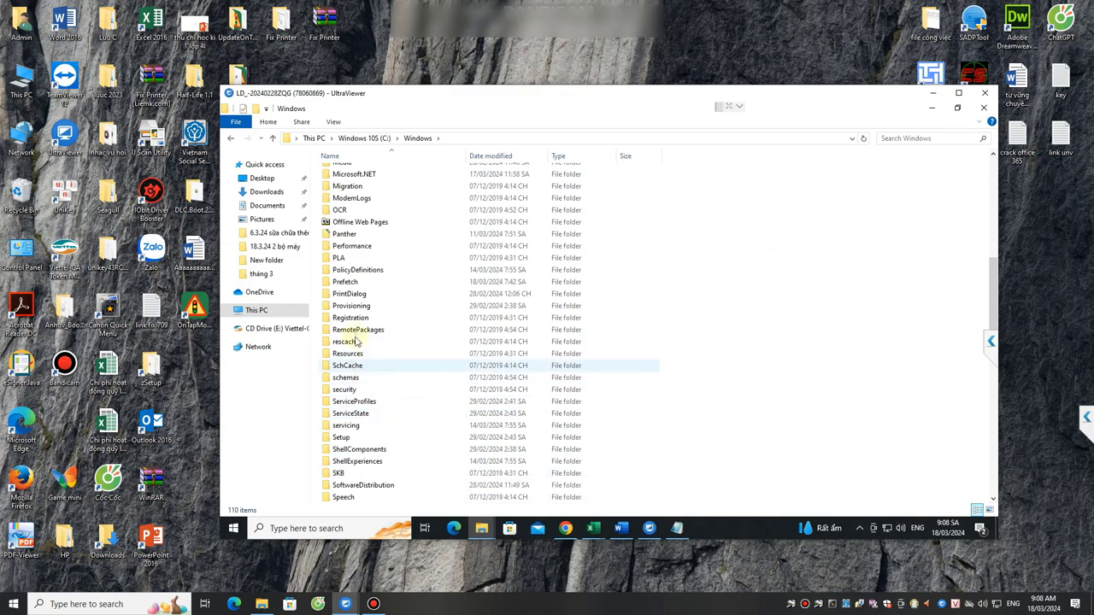
{"action": "scroll", "coordinate": [352, 457], "scroll_direction": "down", "scroll_amount": 1}
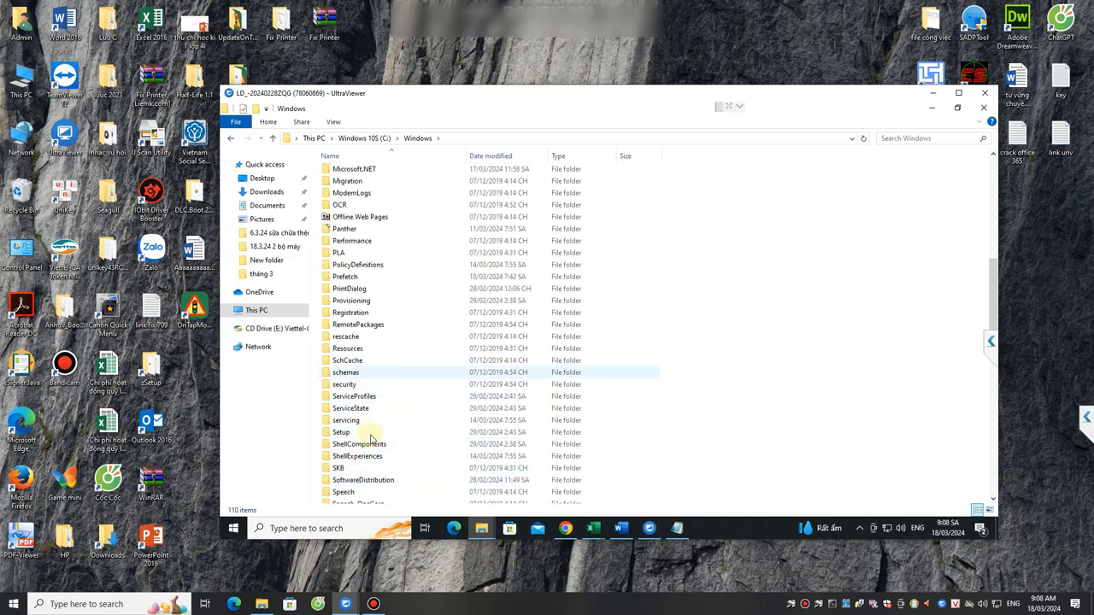
{"action": "scroll", "coordinate": [362, 445], "scroll_direction": "down", "scroll_amount": 2}
{"action": "double_click", "coordinate": [359, 460]}
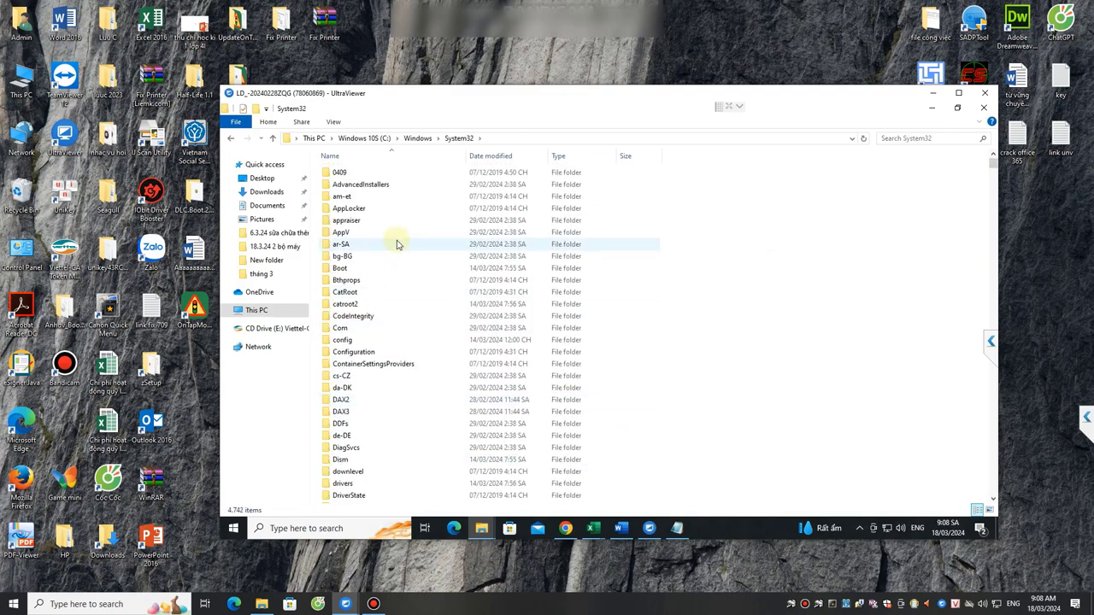
Paste the three copied spooler files into System32 with administrator permission and close the folder window.
{"action": "right_click", "coordinate": [772, 255]}
{"action": "left_click", "coordinate": [801, 319]}
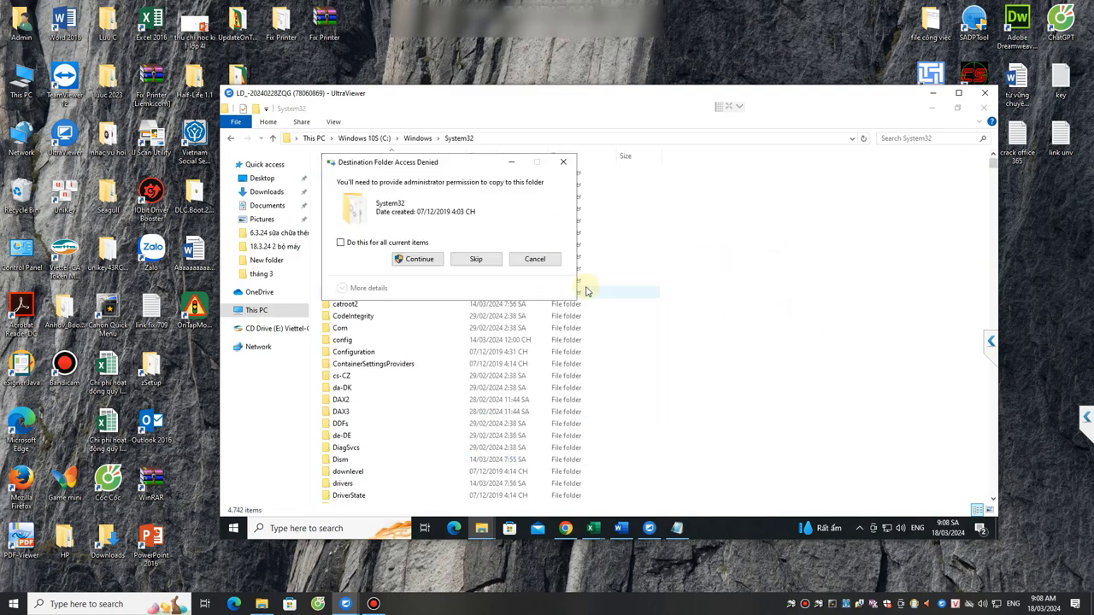
{"action": "left_click", "coordinate": [419, 260]}
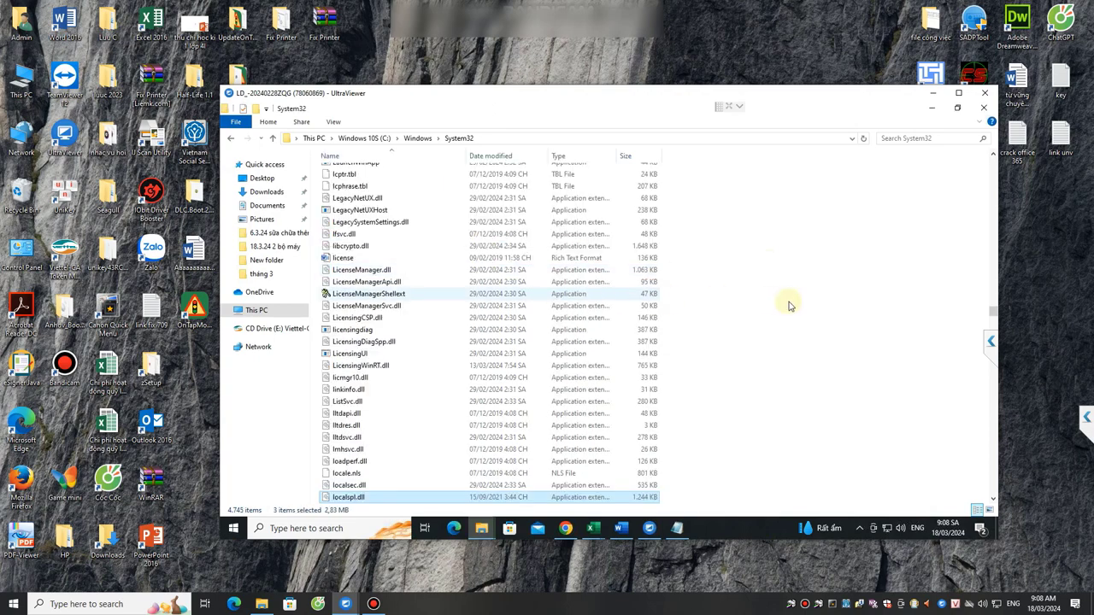
{"action": "left_click", "coordinate": [821, 302]}
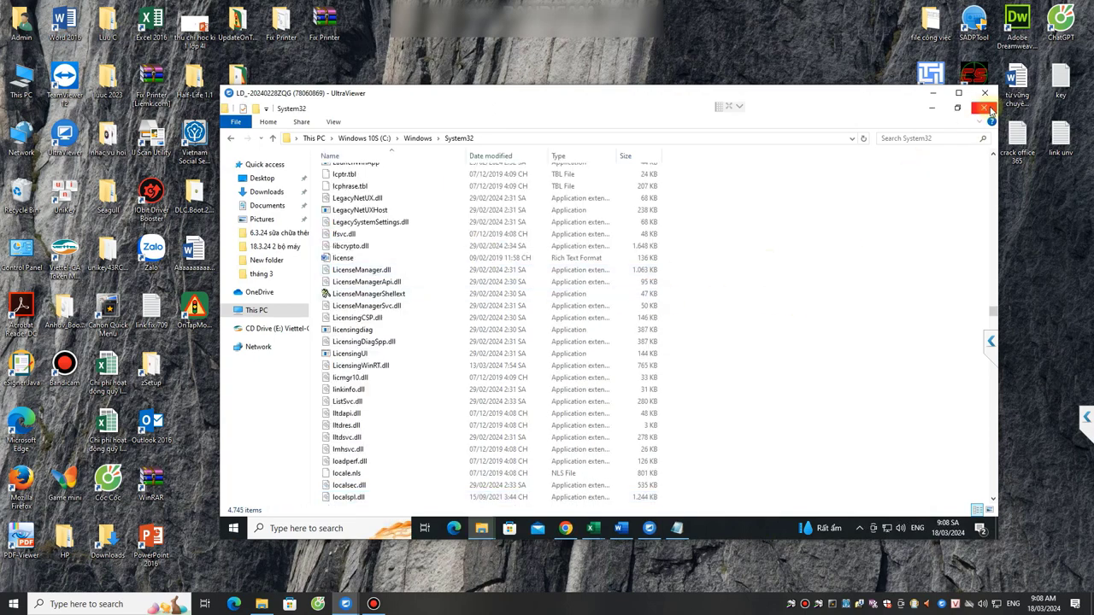
{"action": "left_click", "coordinate": [984, 108]}
Maximize the remote session window and read step 4 of the Huong Dan notes about the Print Spooler service.
{"action": "left_click", "coordinate": [959, 94]}
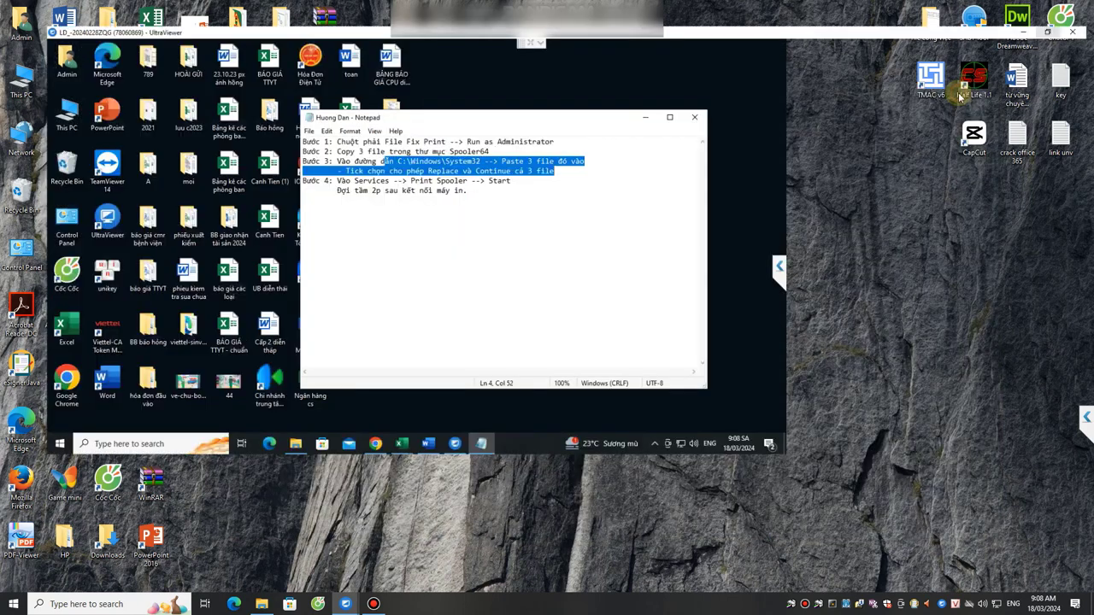
{"action": "left_click", "coordinate": [519, 301]}
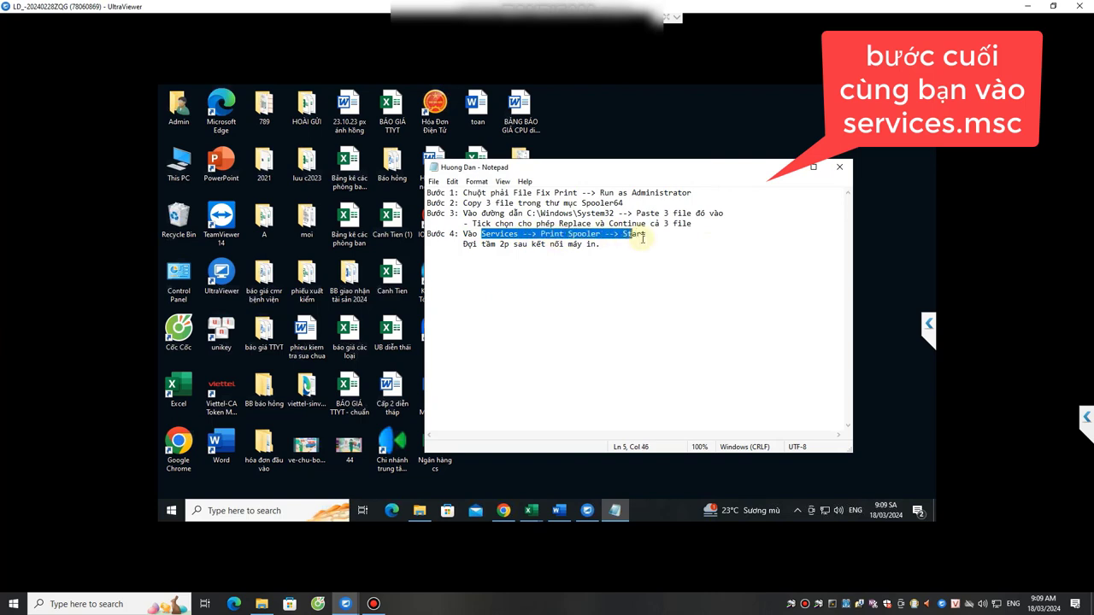
{"action": "left_click_drag", "start_coordinate": [643, 238], "coordinate": [648, 236]}
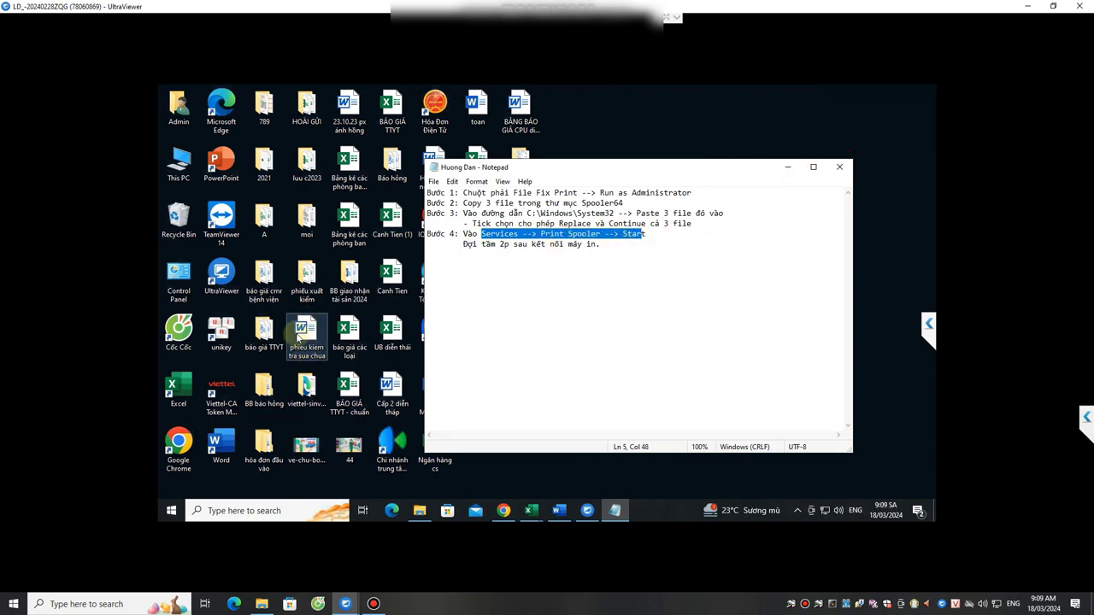
Open the Services console on the remote computer by running services.msc.
{"action": "key", "text": "super+r"}
{"action": "type", "text": "se"}
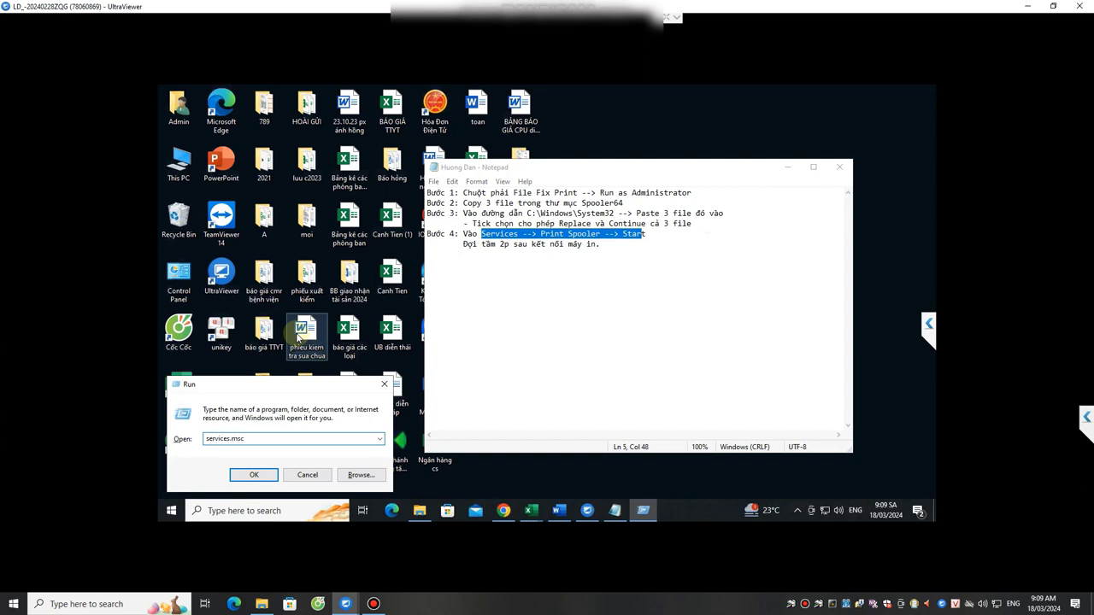
{"action": "key", "text": "Return"}
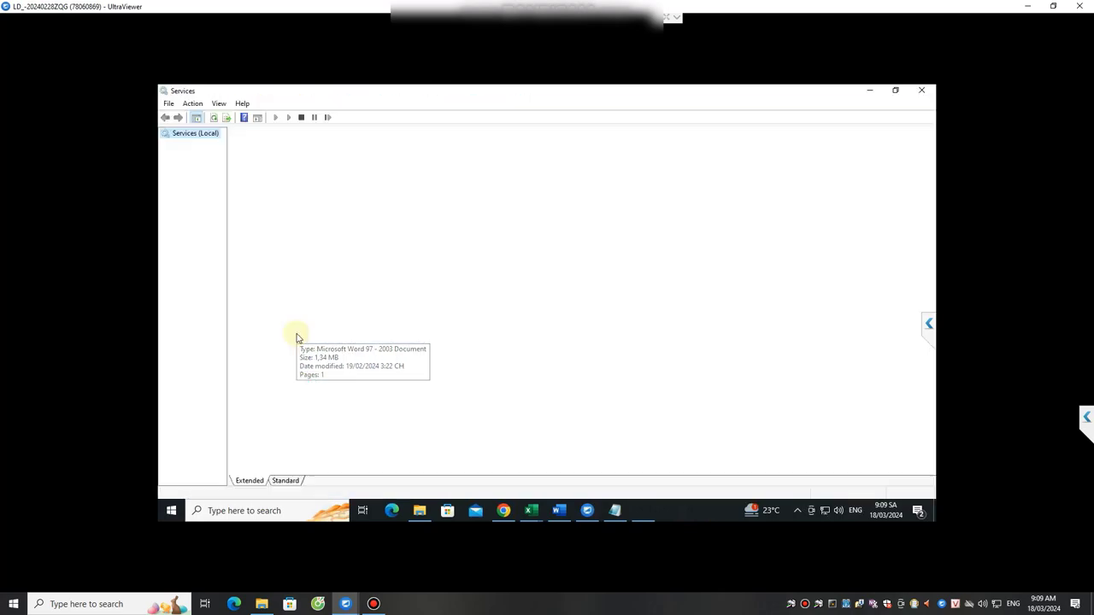
Start the Print Spooler service from its properties and accept the dialog.
{"action": "scroll", "coordinate": [918, 231], "scroll_direction": "down", "scroll_amount": 20}
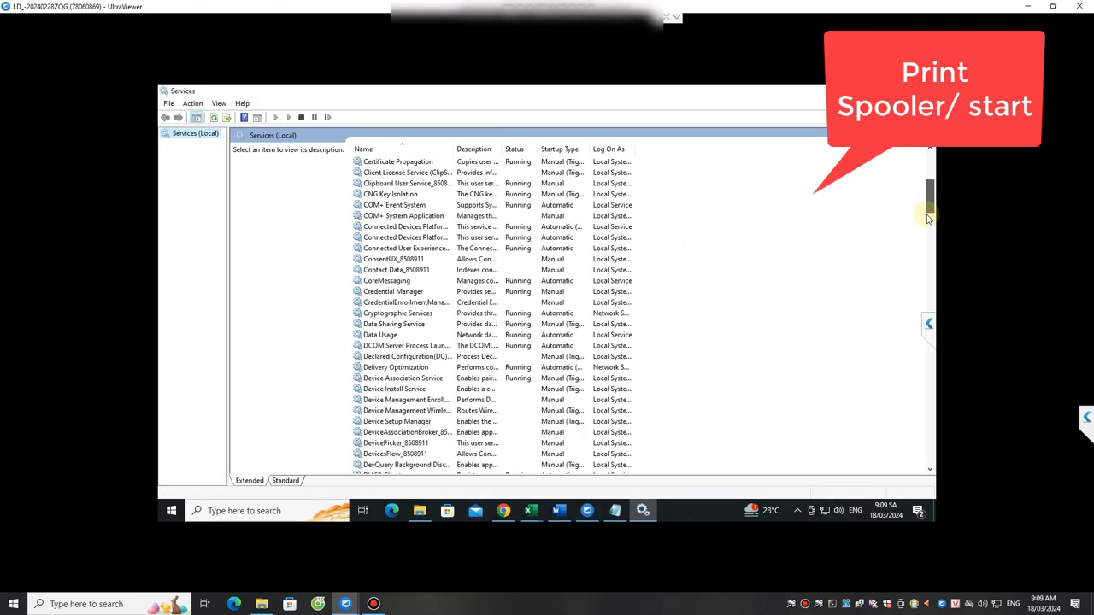
{"action": "scroll", "coordinate": [906, 291], "scroll_direction": "down", "scroll_amount": 20}
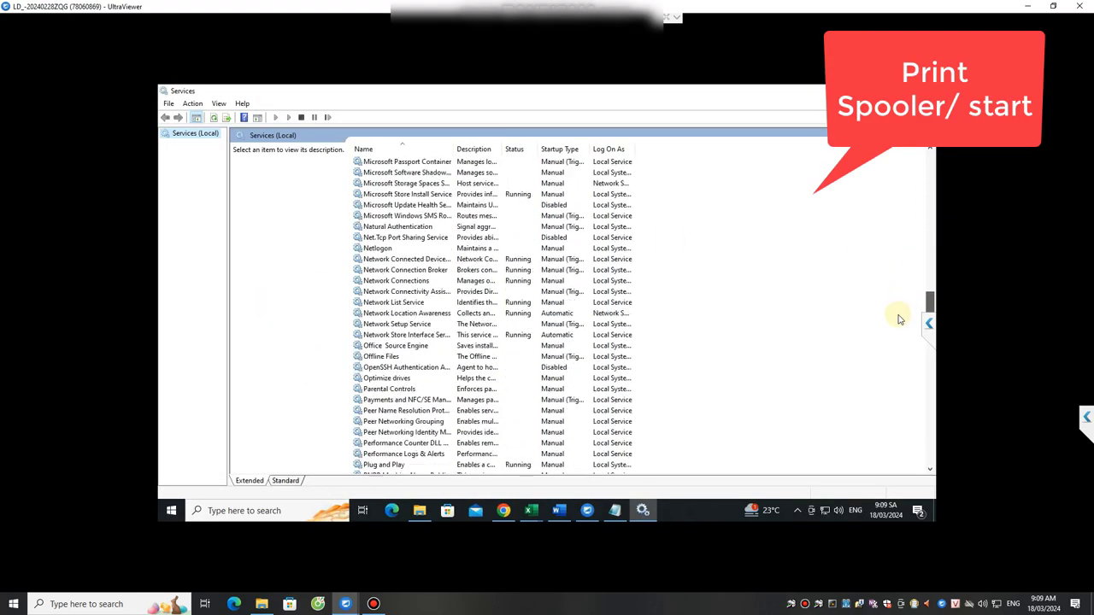
{"action": "scroll", "coordinate": [898, 322], "scroll_direction": "down", "scroll_amount": 1}
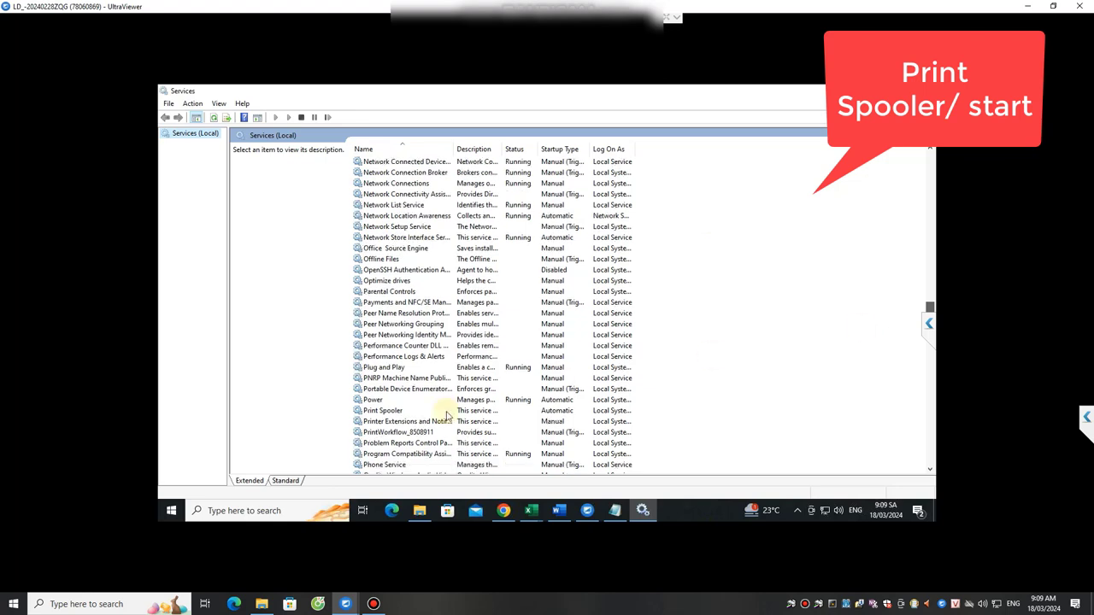
{"action": "double_click", "coordinate": [389, 411]}
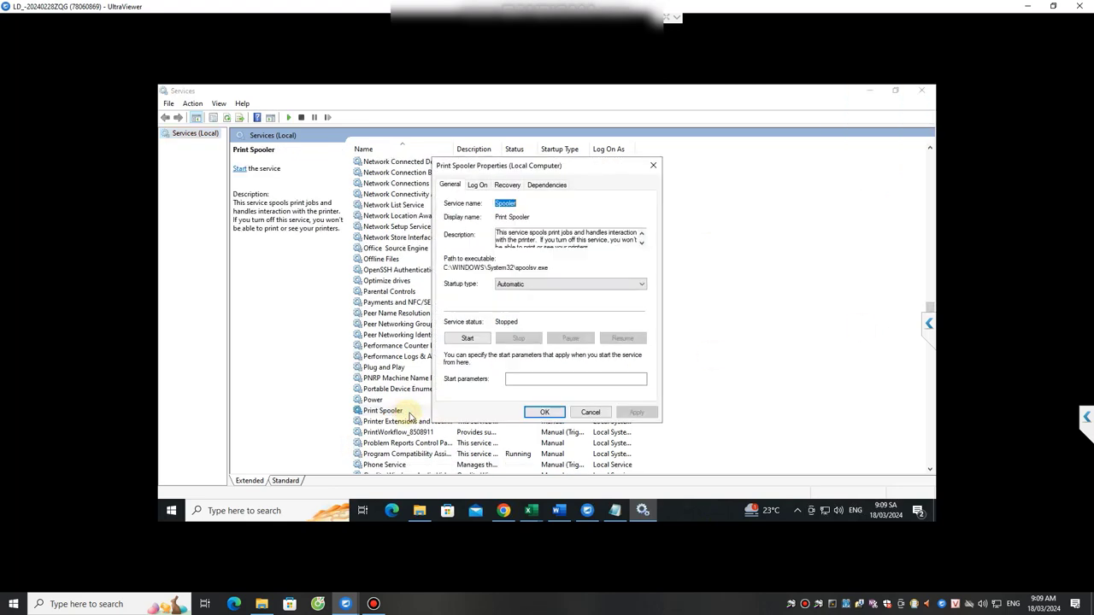
{"action": "left_click", "coordinate": [462, 339]}
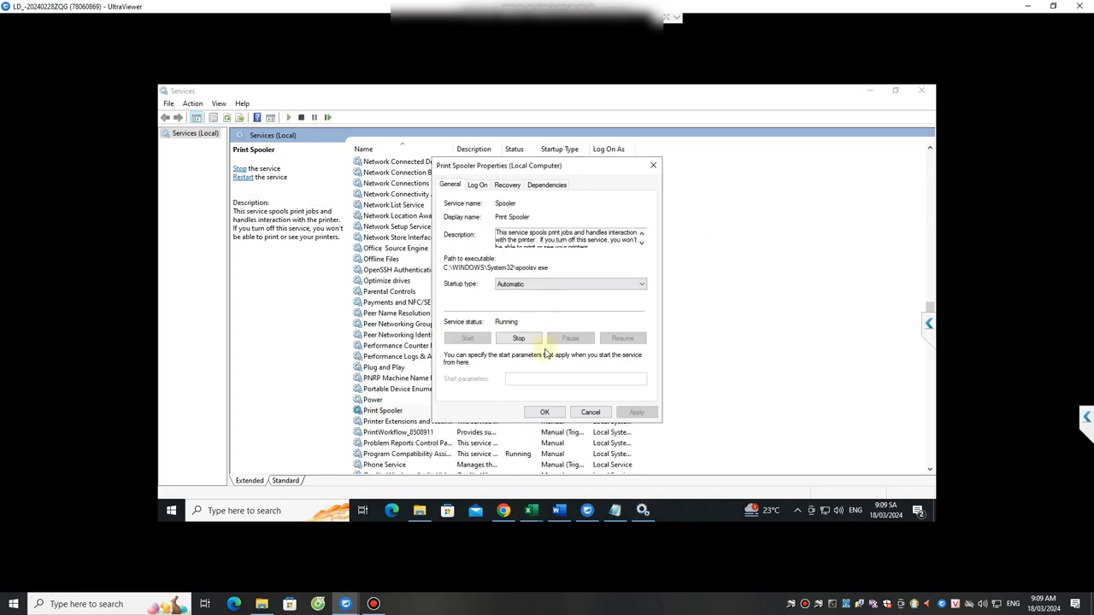
{"action": "left_click", "coordinate": [546, 412]}
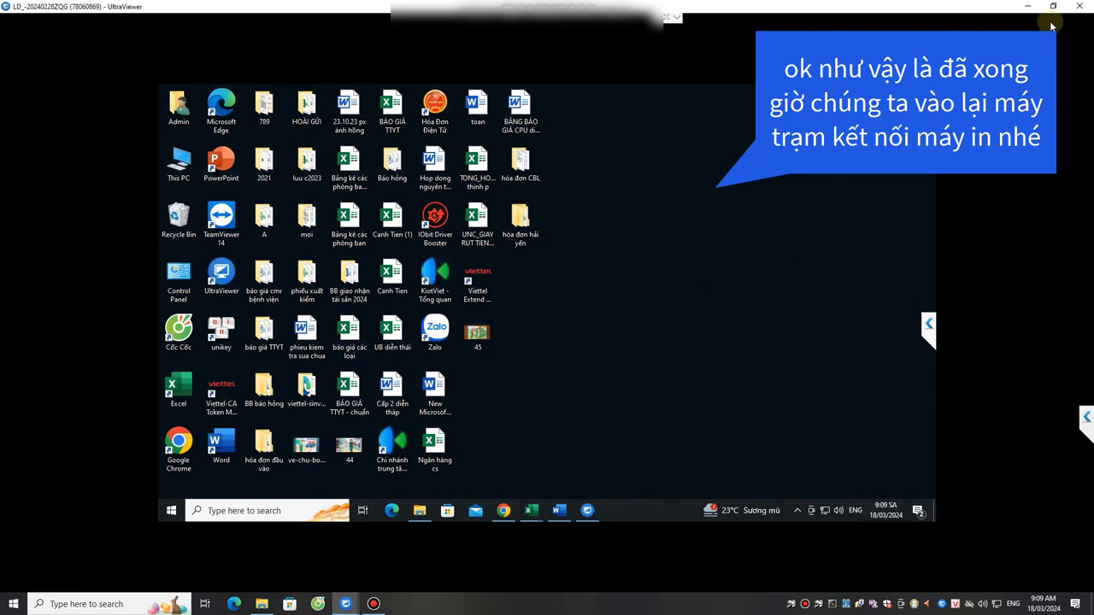
Minimize the remote session and open the print server's network share \\192.168.1.9 on the local workstation.
{"action": "left_click", "coordinate": [1027, 6]}
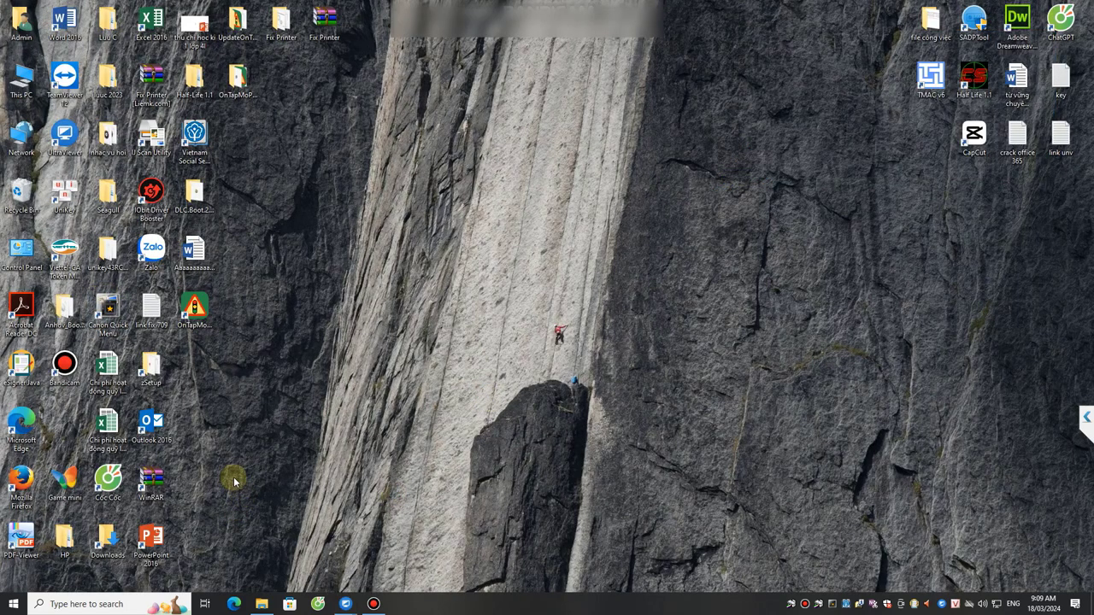
{"action": "key", "text": "super+r"}
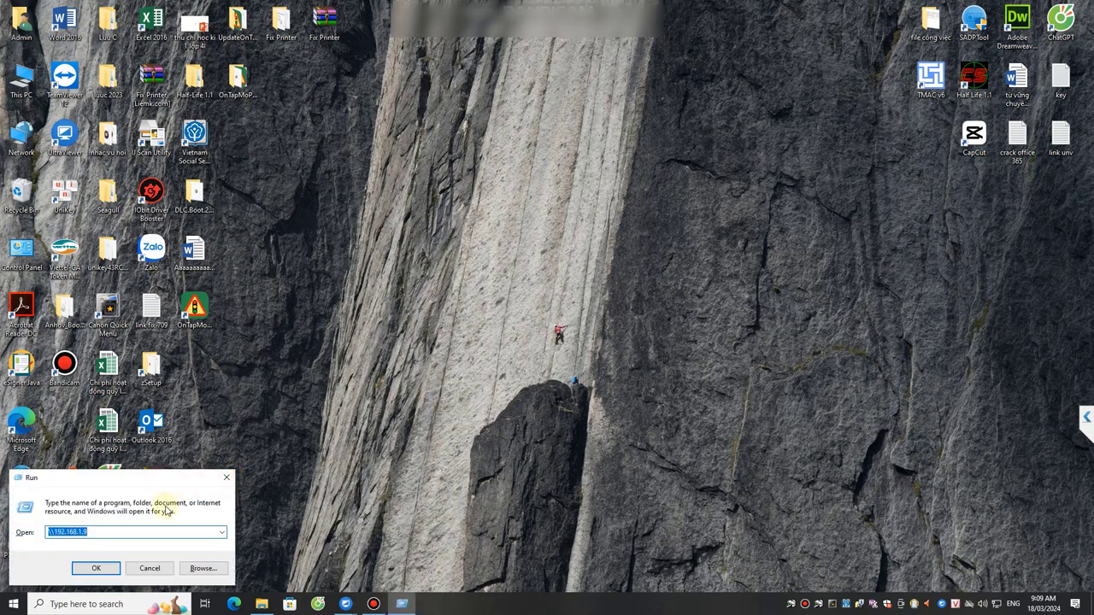
{"action": "left_click", "coordinate": [99, 567]}
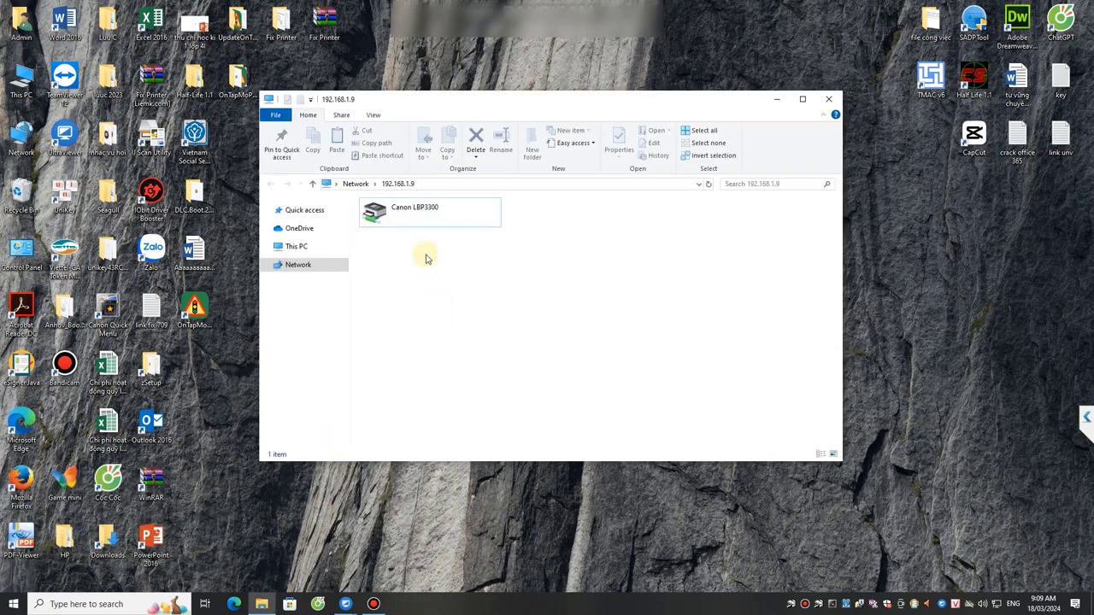
Connect to the shared Canon LBP3300 printer on 192.168.1.9 and open its print queue.
{"action": "left_click", "coordinate": [417, 223]}
{"action": "double_click", "coordinate": [416, 223]}
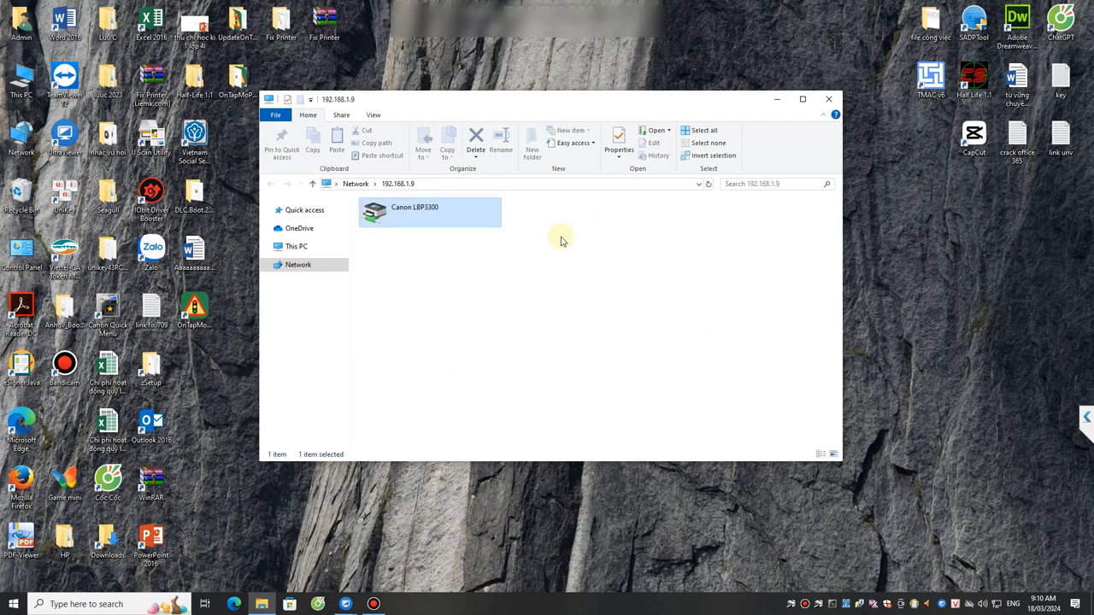
{"action": "left_click_drag", "start_coordinate": [282, 67], "coordinate": [610, 253]}
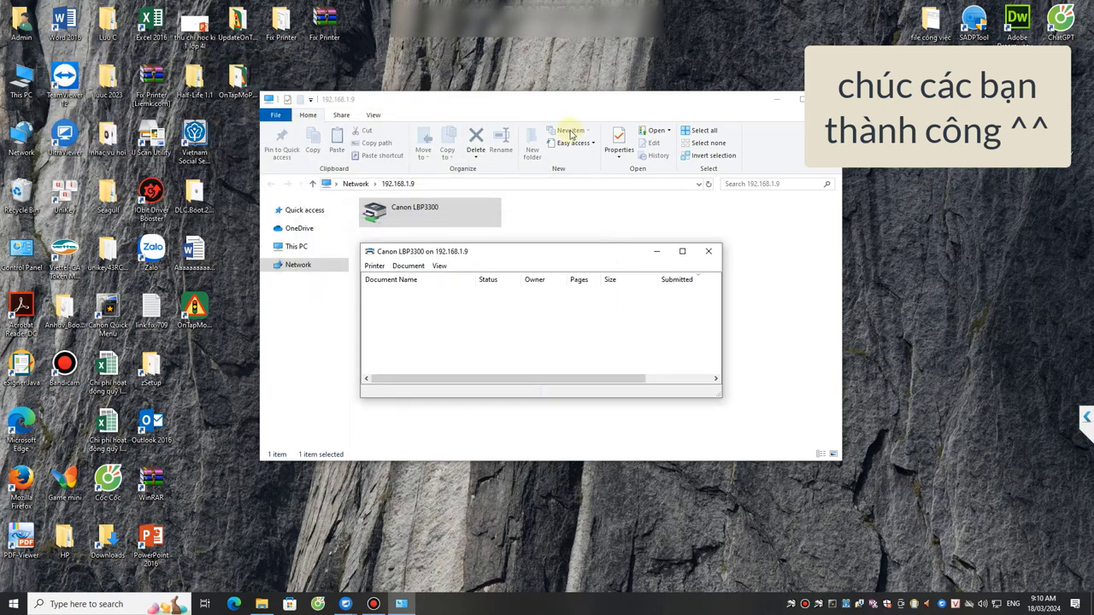